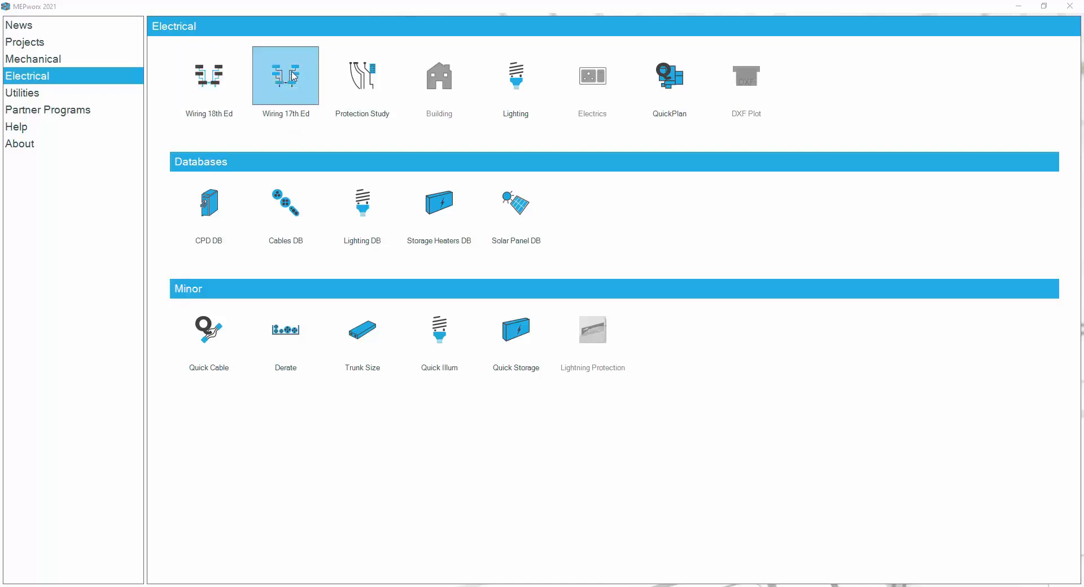
- Launch the Wiring 18th Ed module and look through its list of recent projects
click(209, 80)
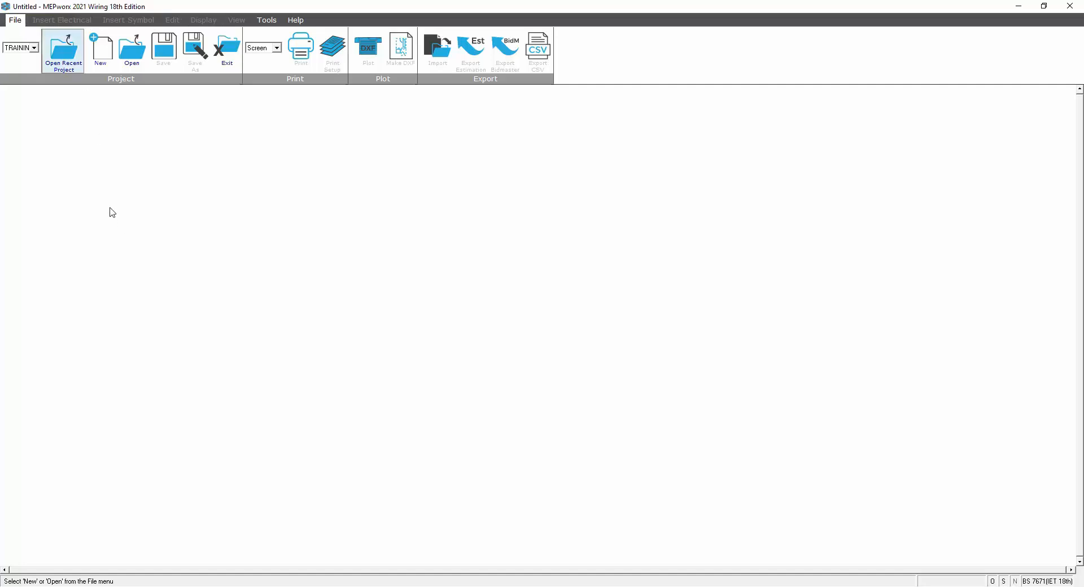
click(35, 48)
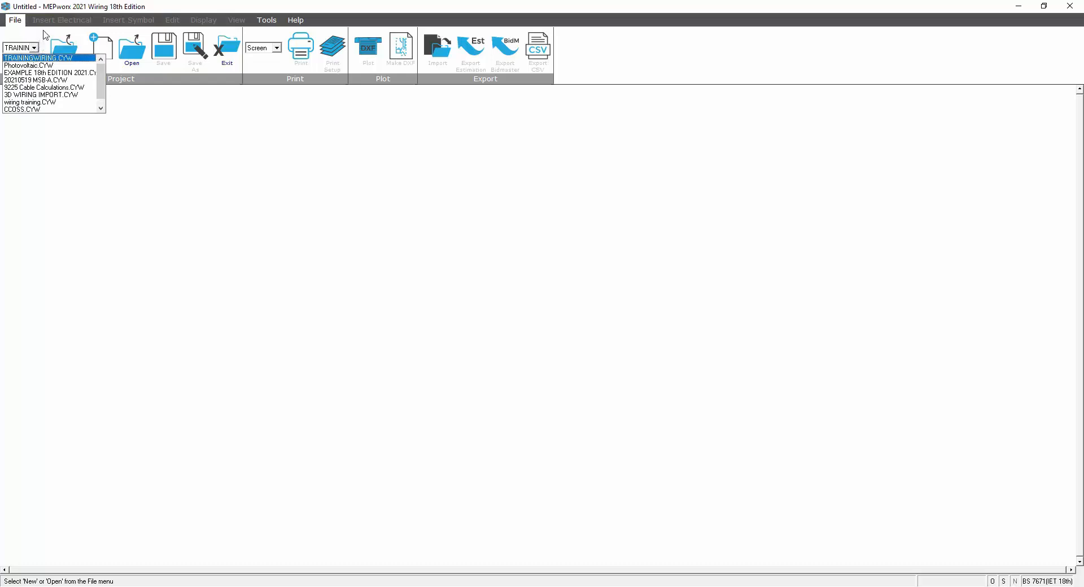
click(56, 47)
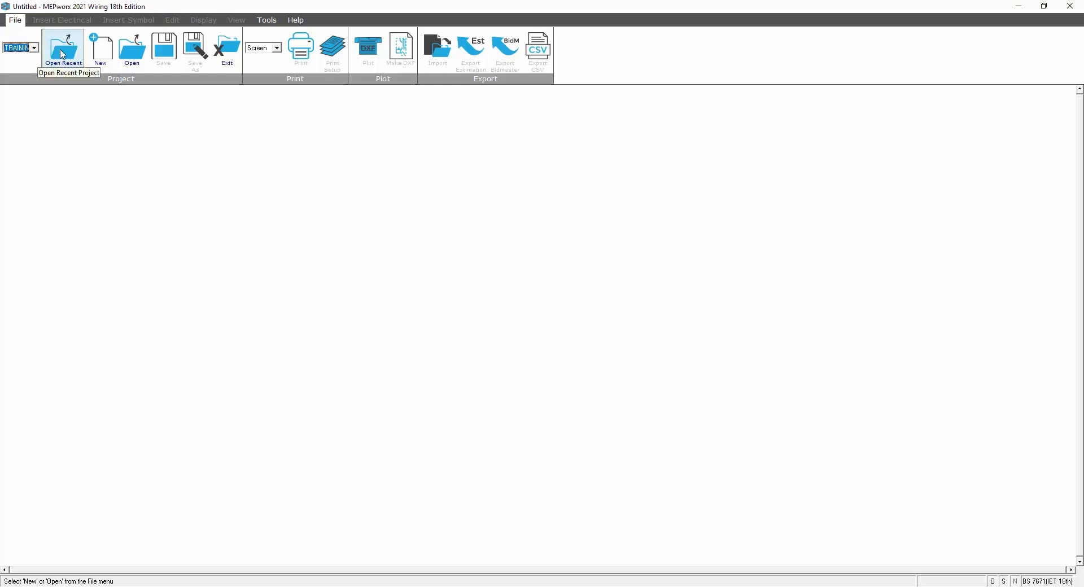
click(35, 48)
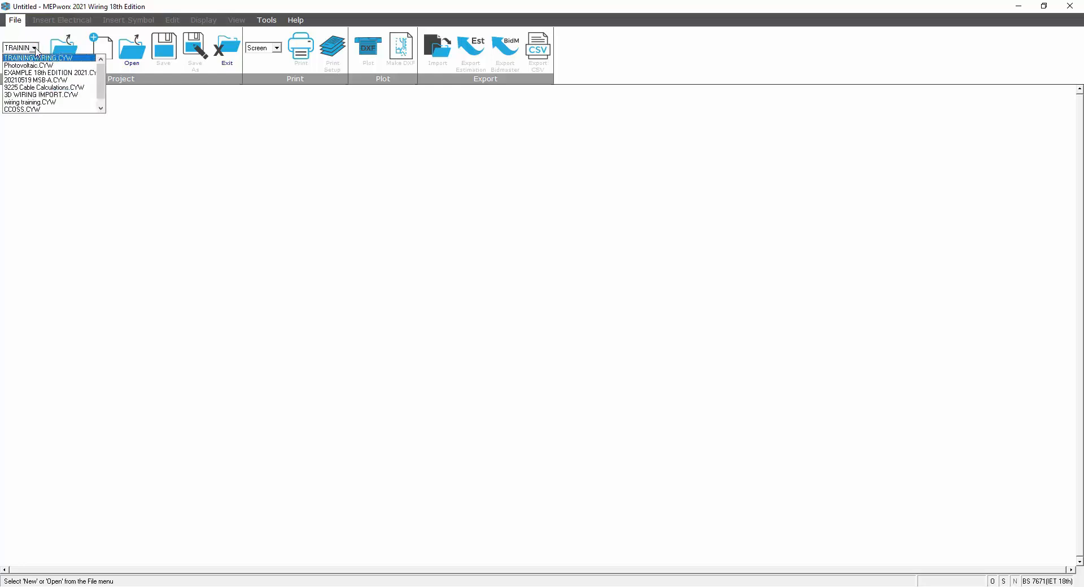
click(35, 49)
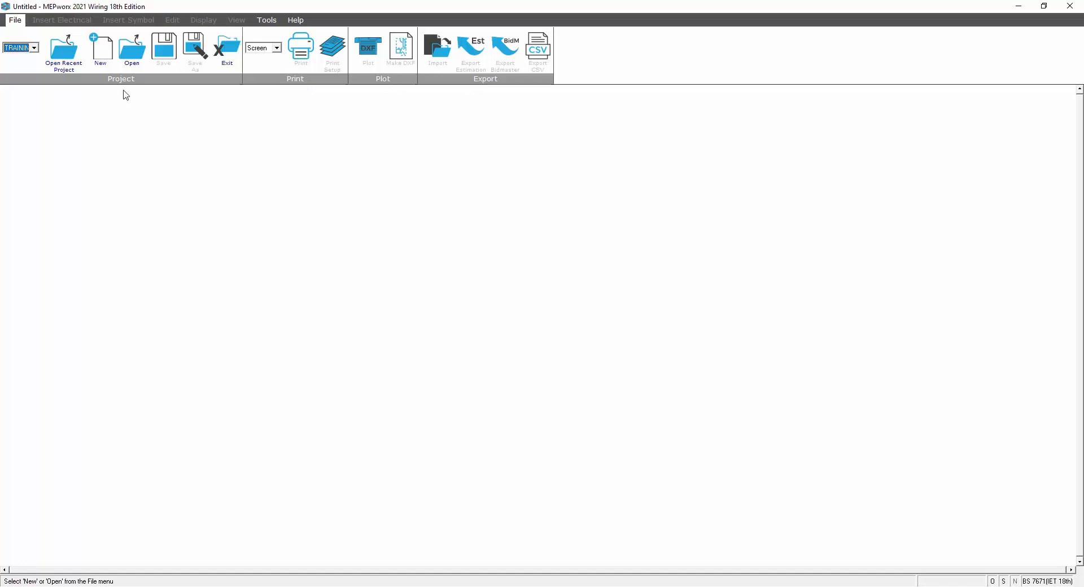
- Create a new project using the IET/BS 7671 calculation standard
click(104, 59)
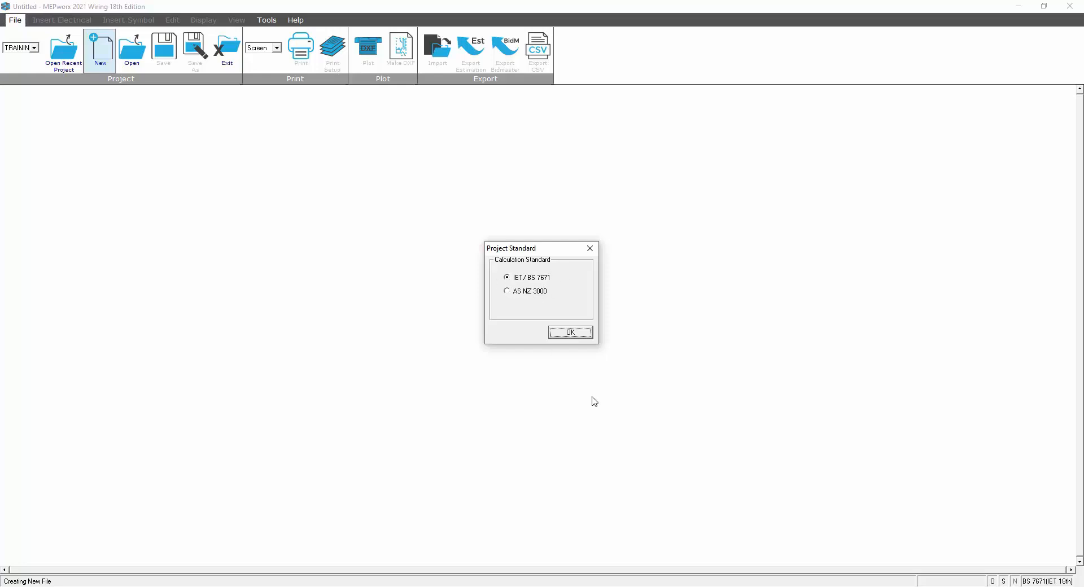
click(570, 333)
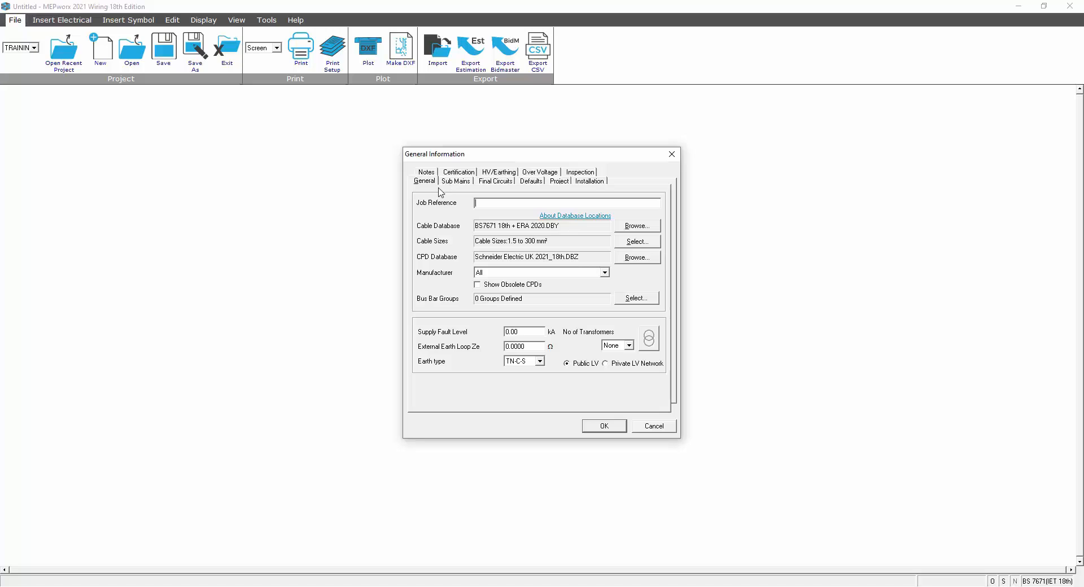
- Review the project's sub mains, final circuits, defaults, notes, certification, HV/earthing, over voltage, inspection and installation settings
click(455, 181)
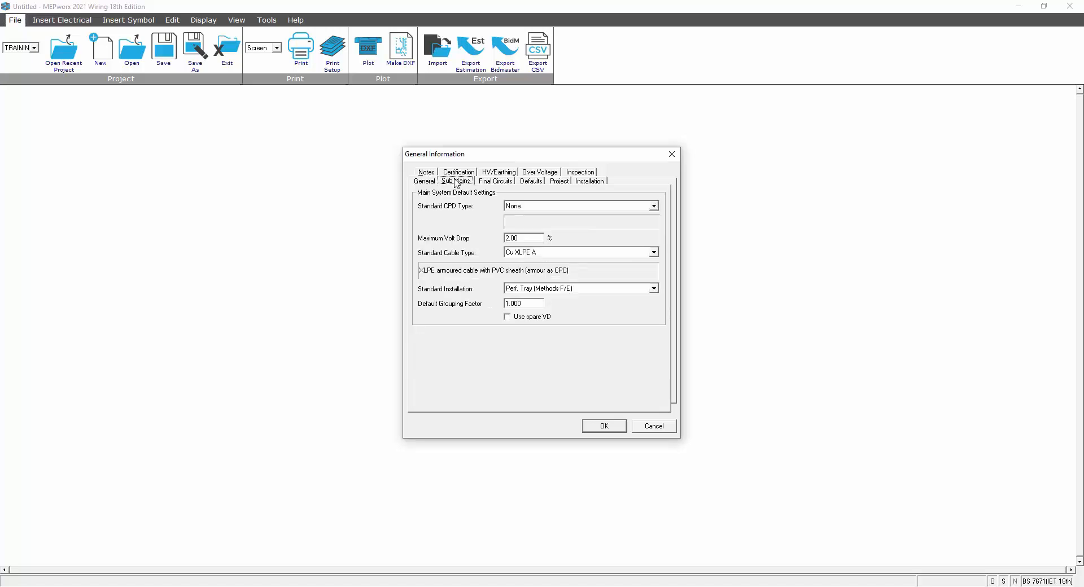
click(494, 182)
click(528, 183)
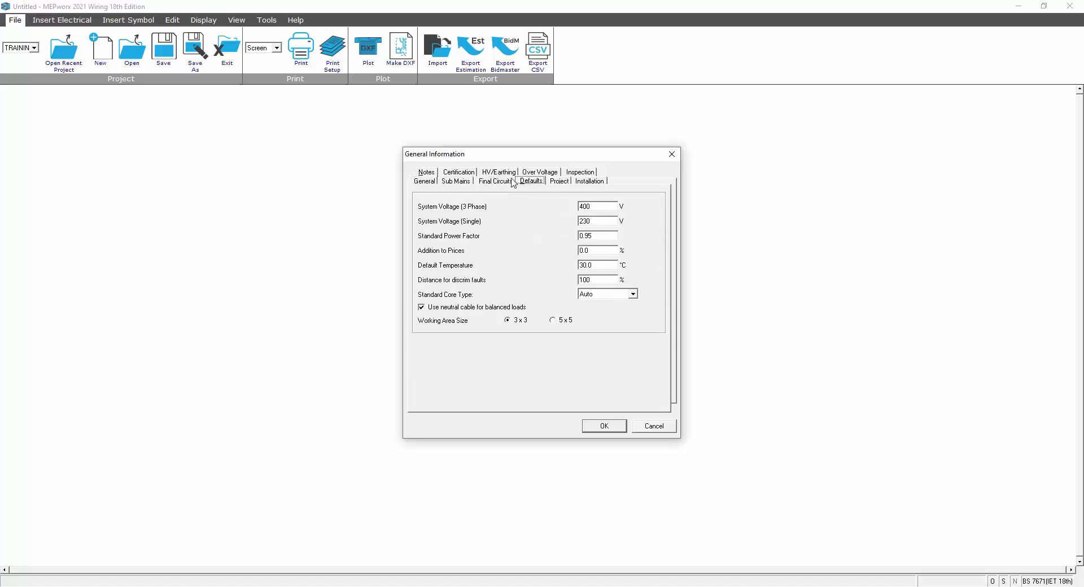
click(427, 172)
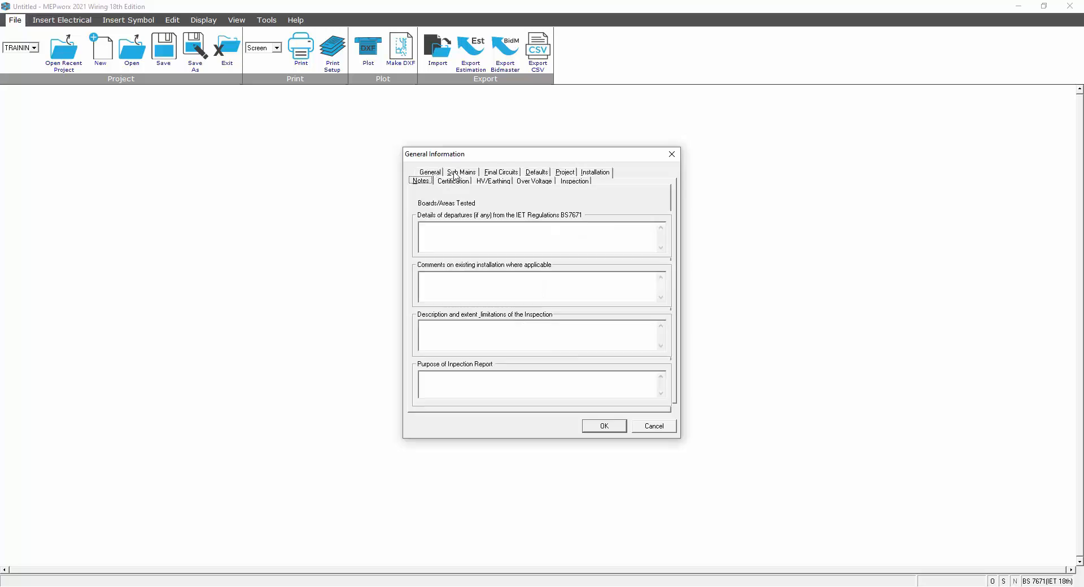
click(456, 183)
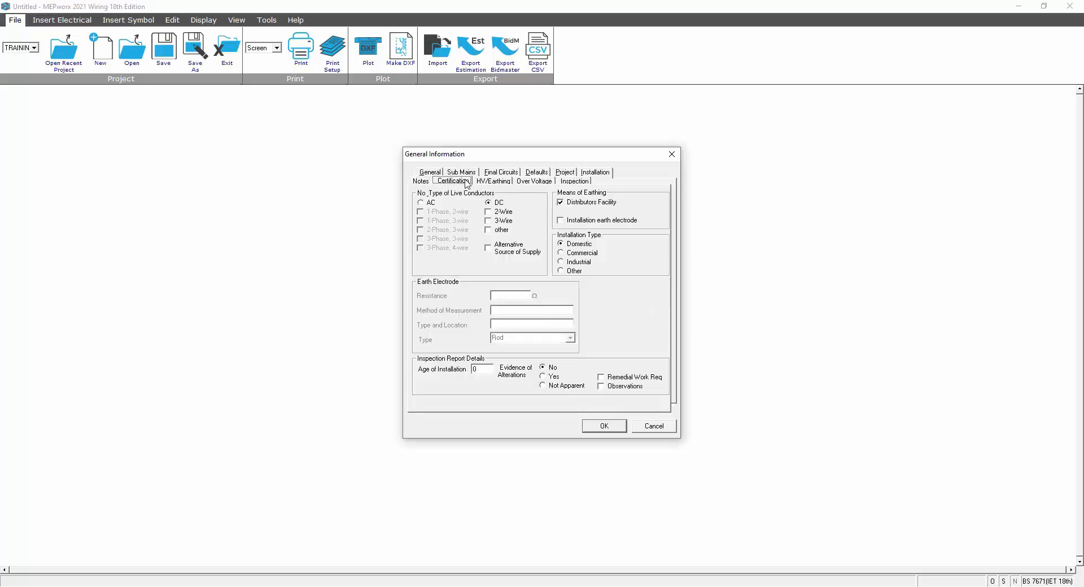
click(488, 183)
click(529, 183)
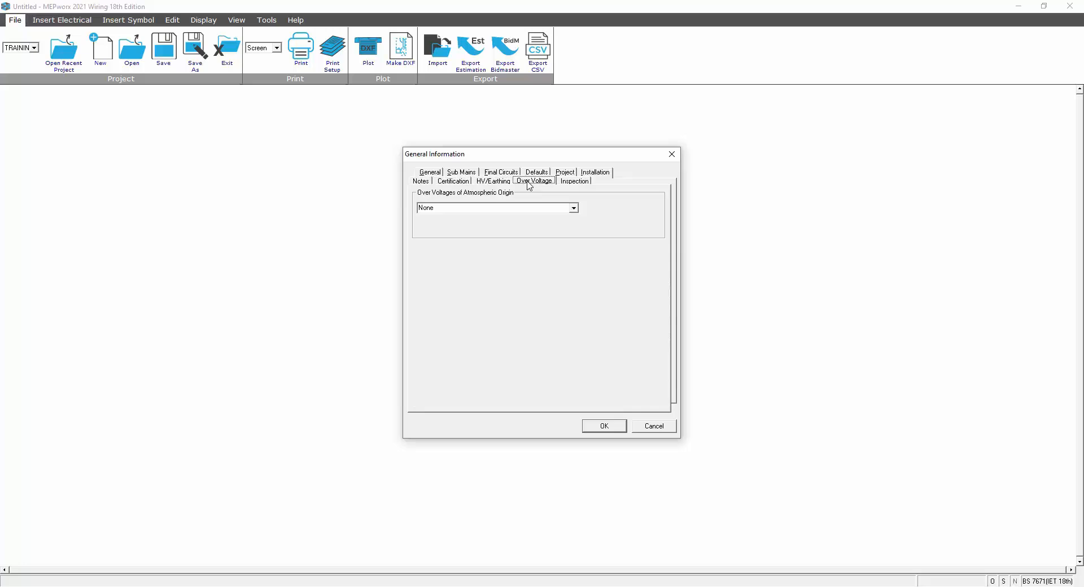
click(564, 183)
click(596, 173)
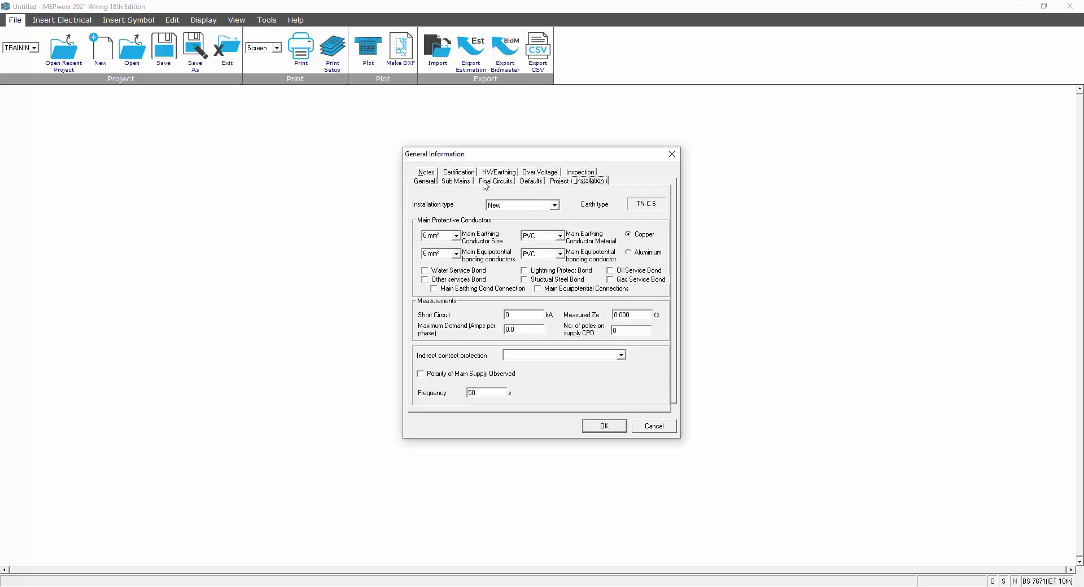
- Enter "training exercise" as the job reference in the general project settings
click(425, 182)
click(491, 203)
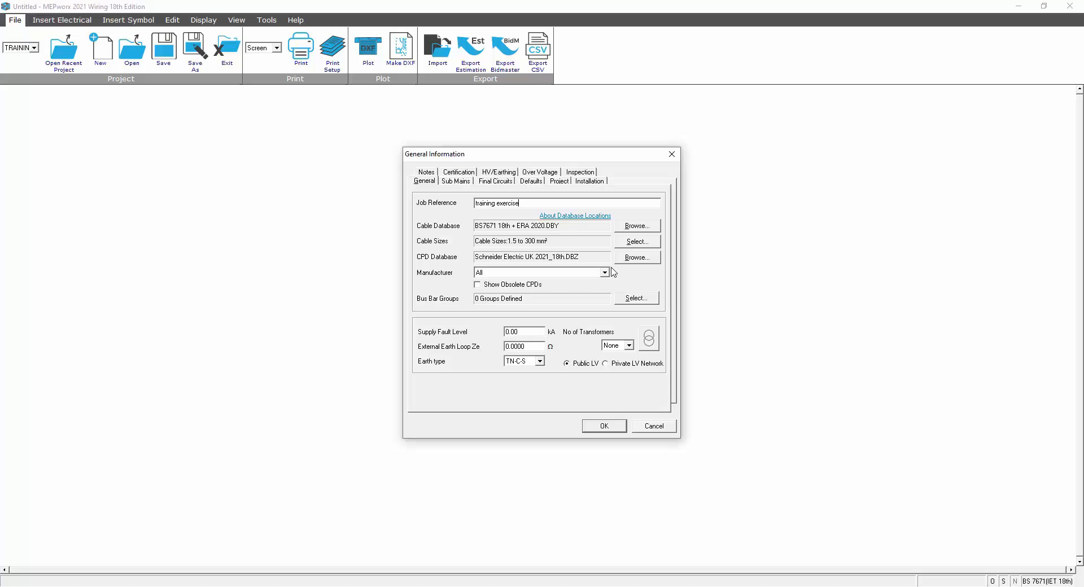
- Examine the cable database files available in the Cables folder without choosing a different one
click(640, 229)
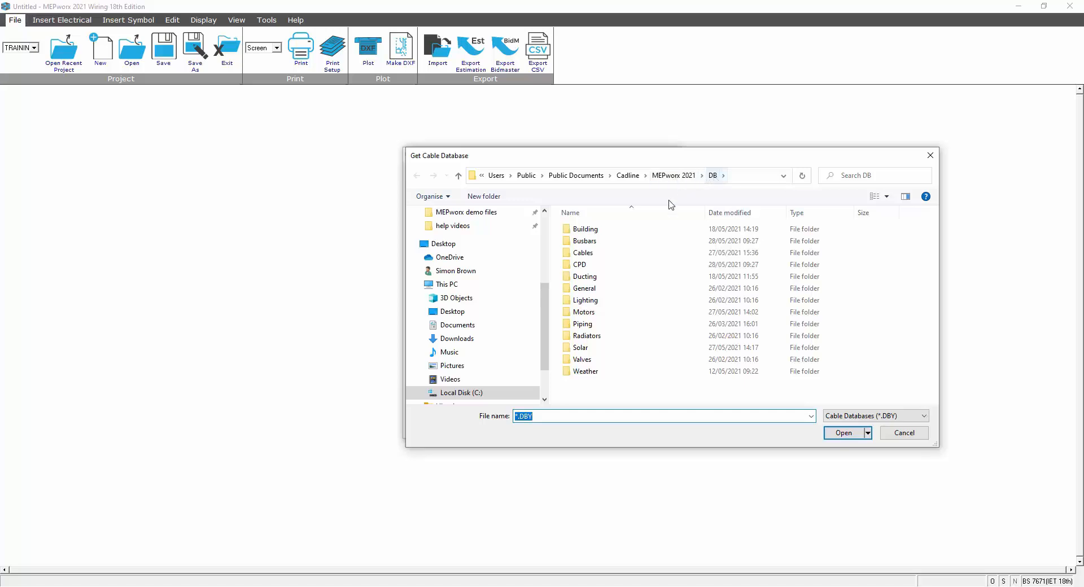
click(583, 256)
double_click(583, 256)
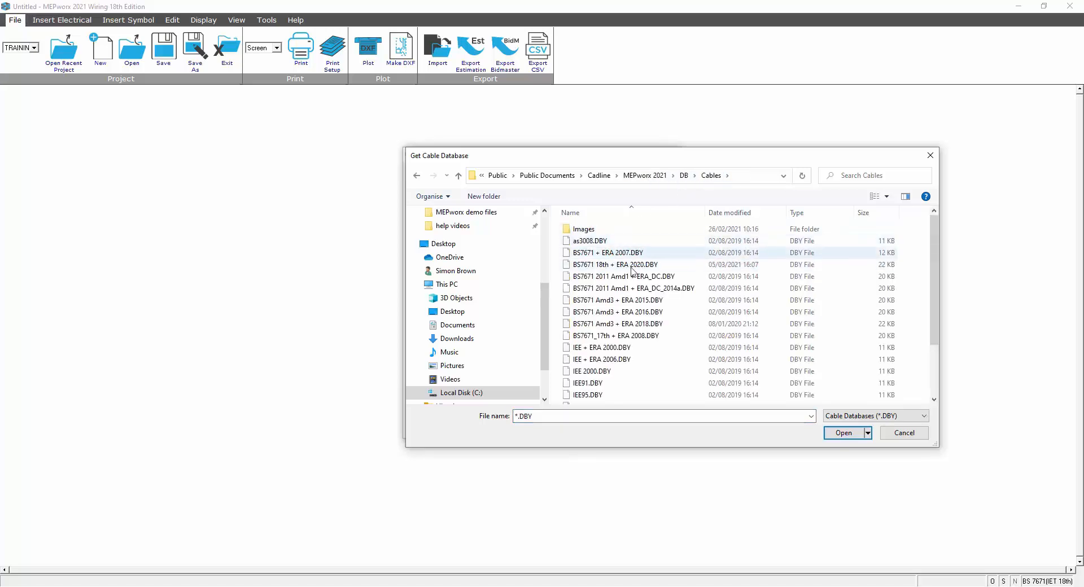
click(902, 435)
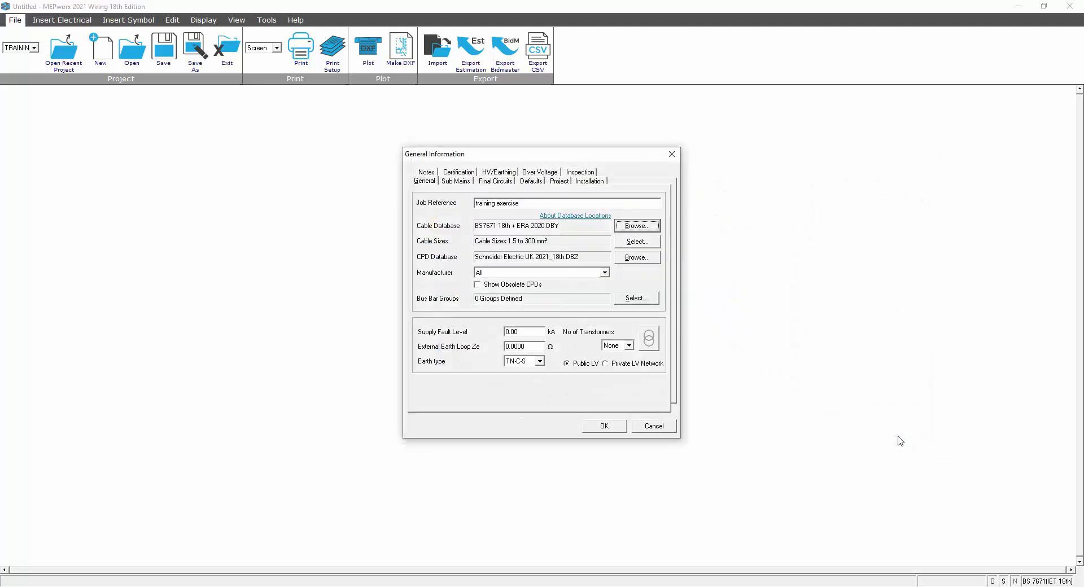
- Try to raise the maximum of the cable size range to 400 mm²
click(630, 243)
click(609, 293)
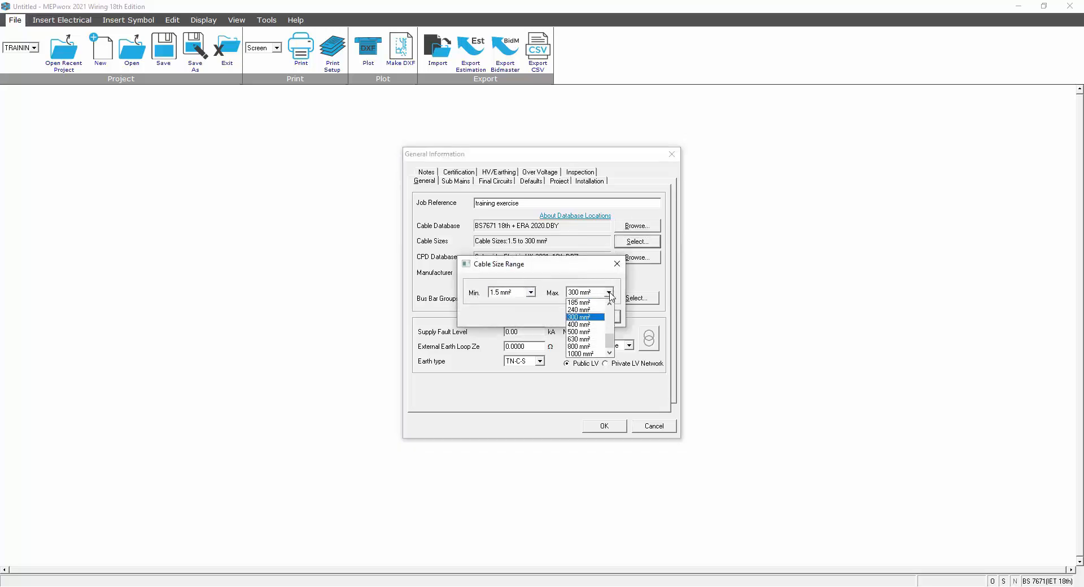
click(590, 324)
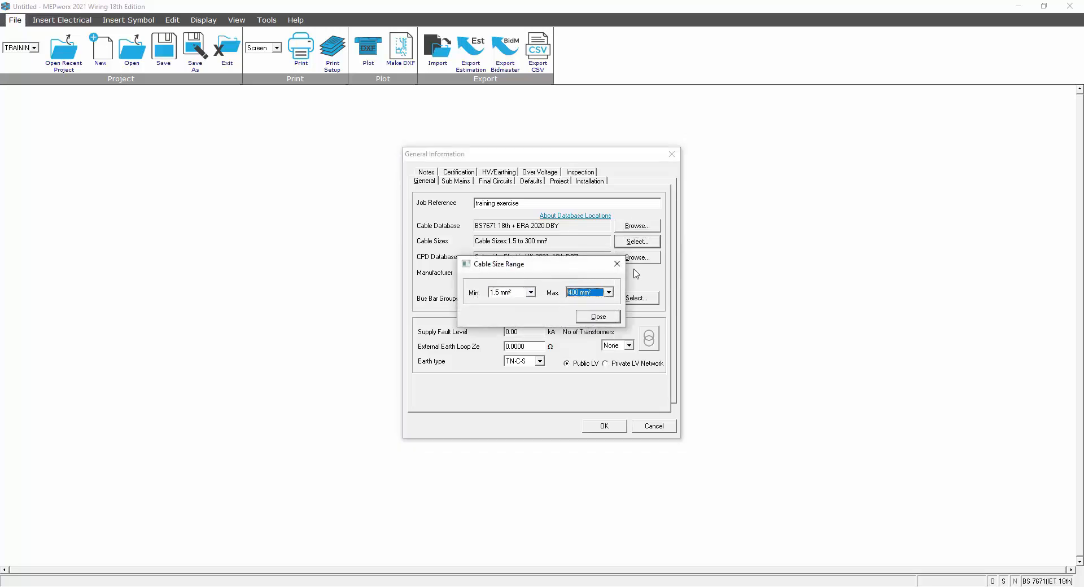
click(617, 266)
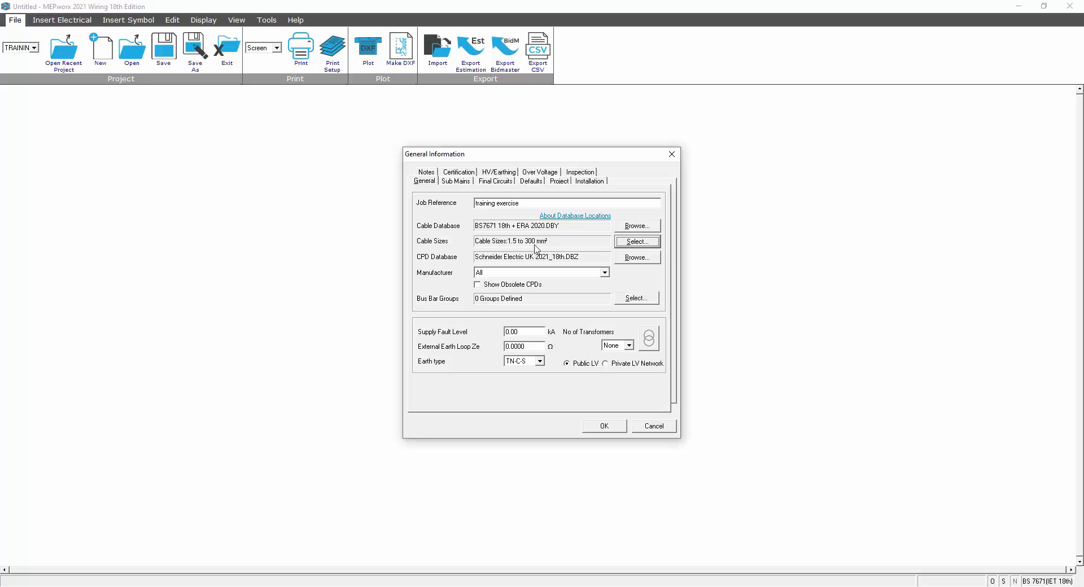
- Examine the CPD database files available in the CPD folder without choosing a different one
click(627, 262)
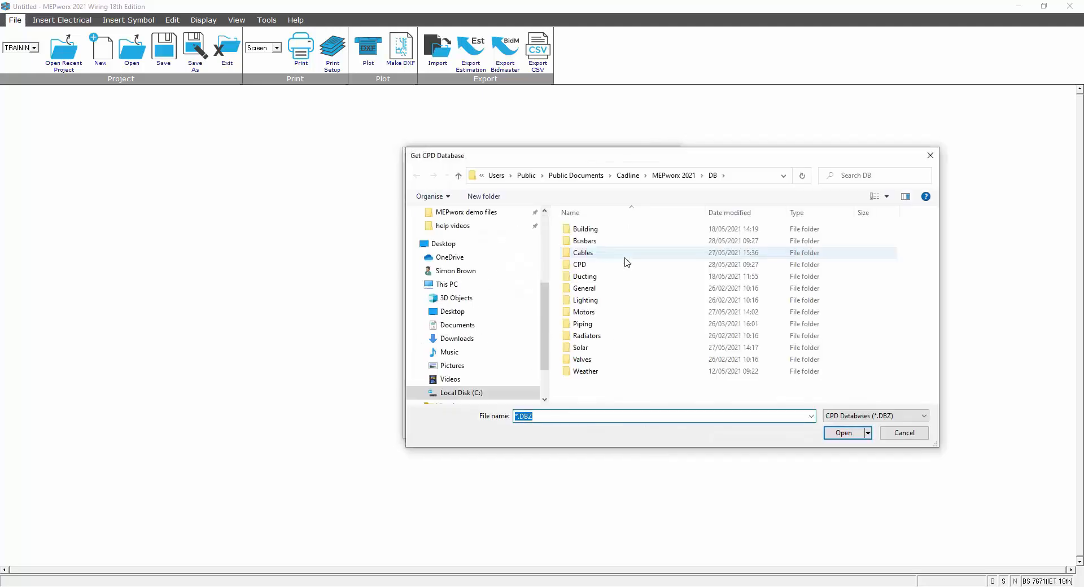
double_click(588, 265)
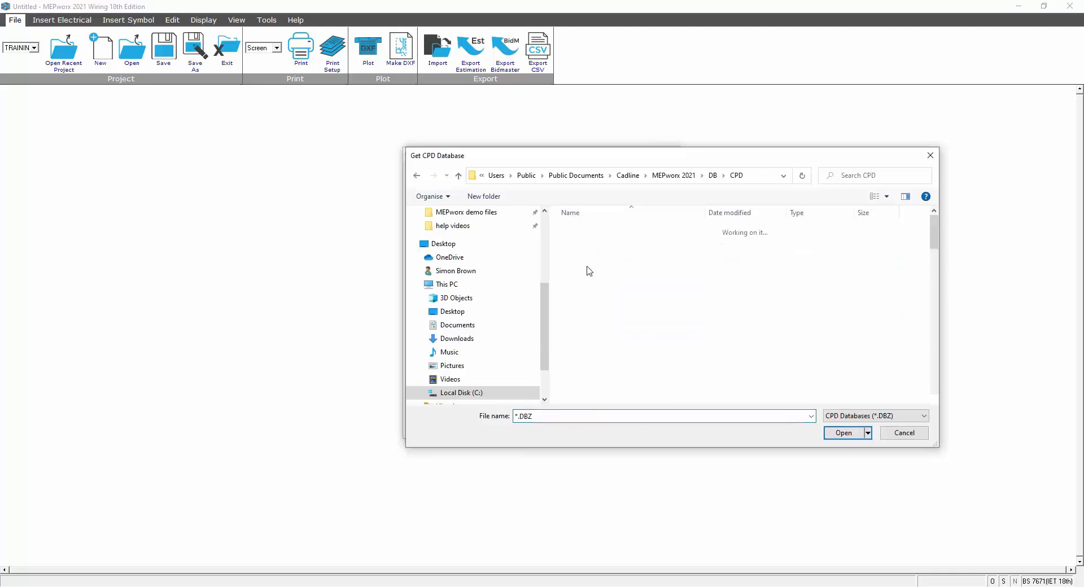
mouse_move(934, 228)
mouse_down()
mouse_move(933, 386)
mouse_move(933, 229)
mouse_up()
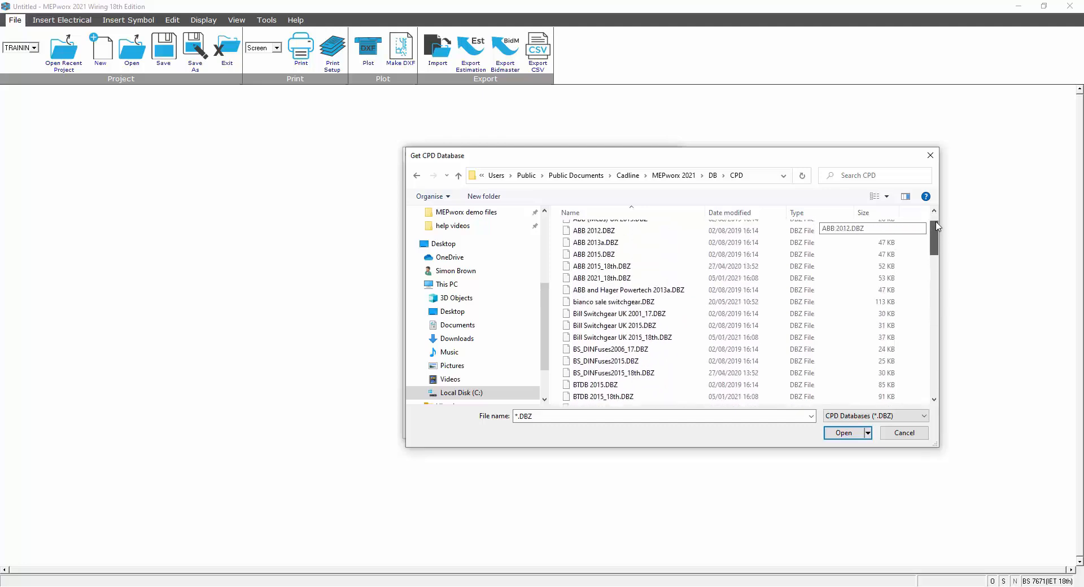
click(903, 435)
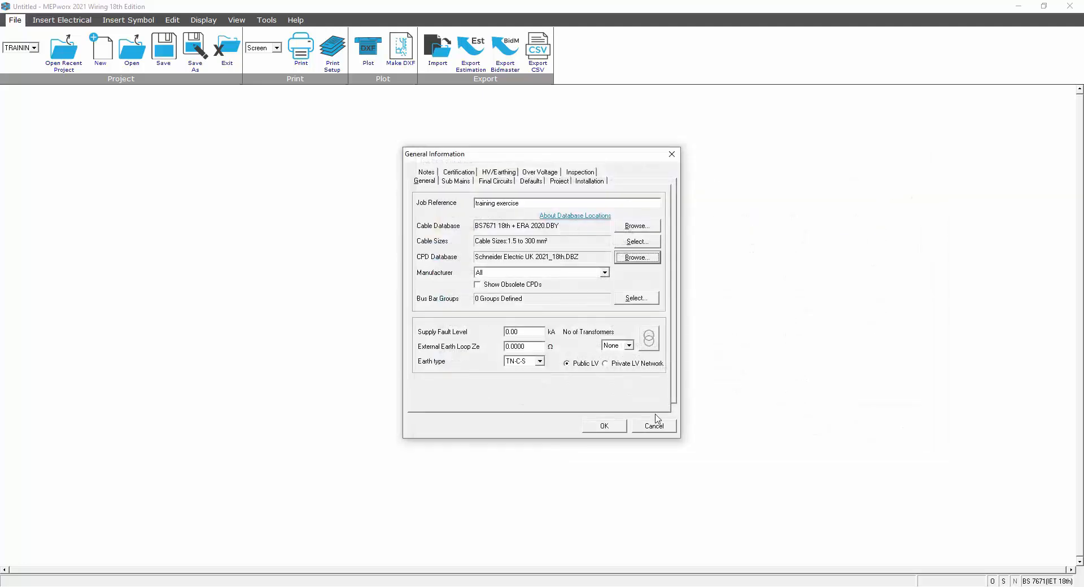
- Limit the CPD manufacturer to Schneider Electric, and restore the selection to All
click(605, 273)
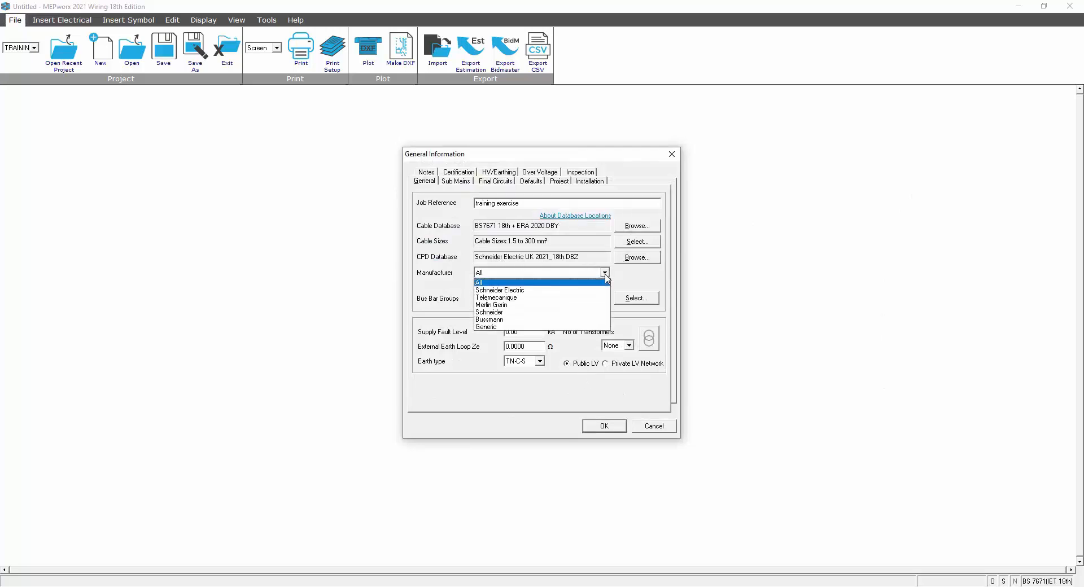
click(511, 290)
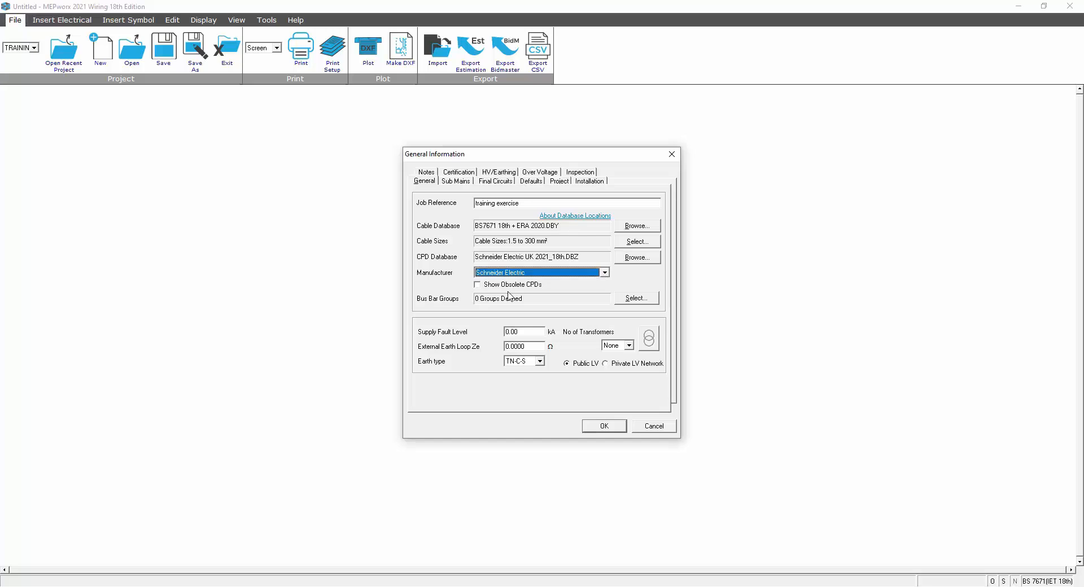
click(605, 273)
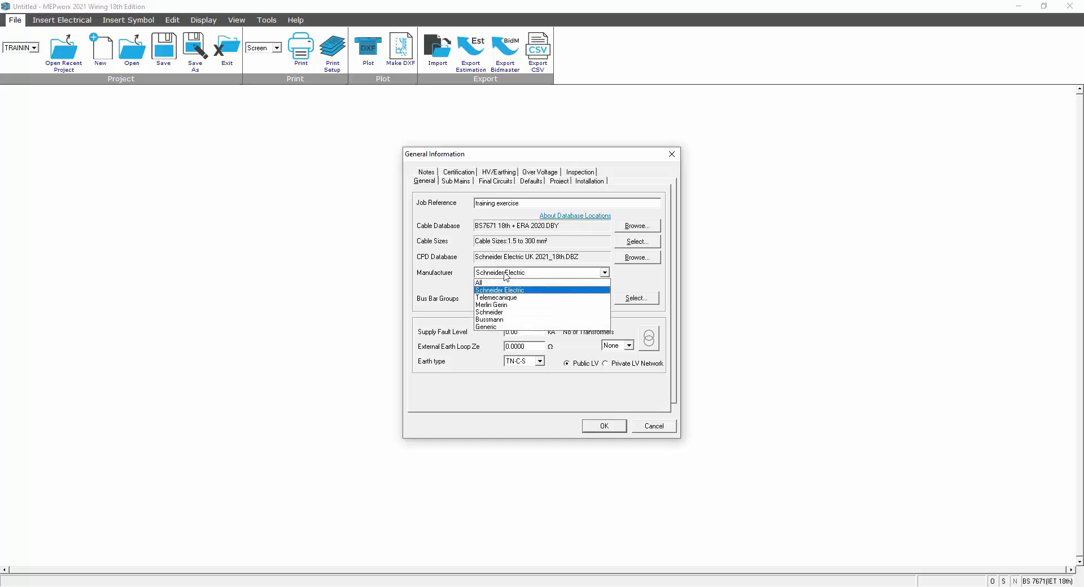
click(489, 283)
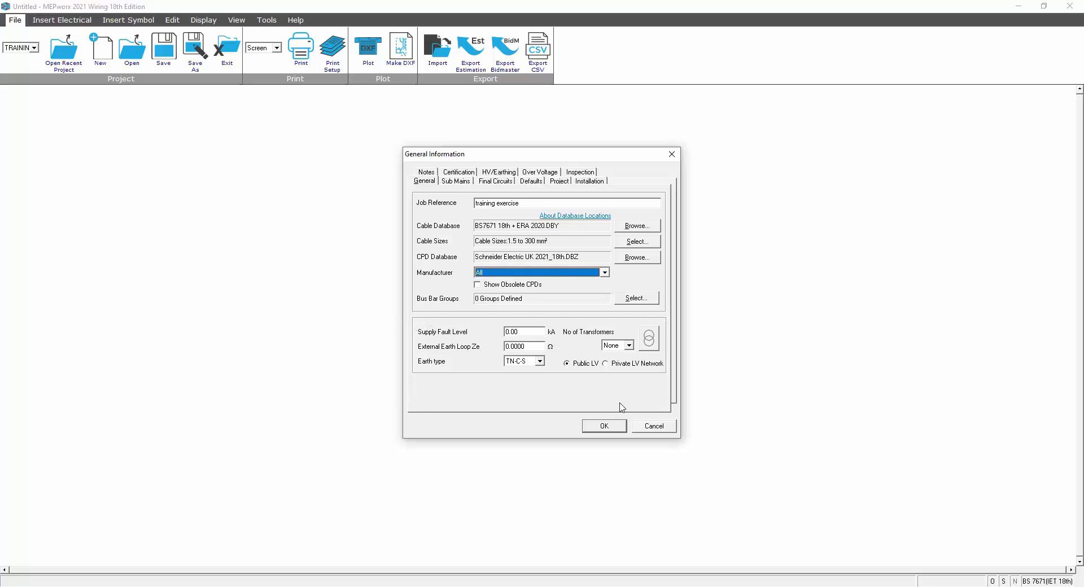
- Inspect the supply fault level and external earth loop fields and the available earth types
click(523, 332)
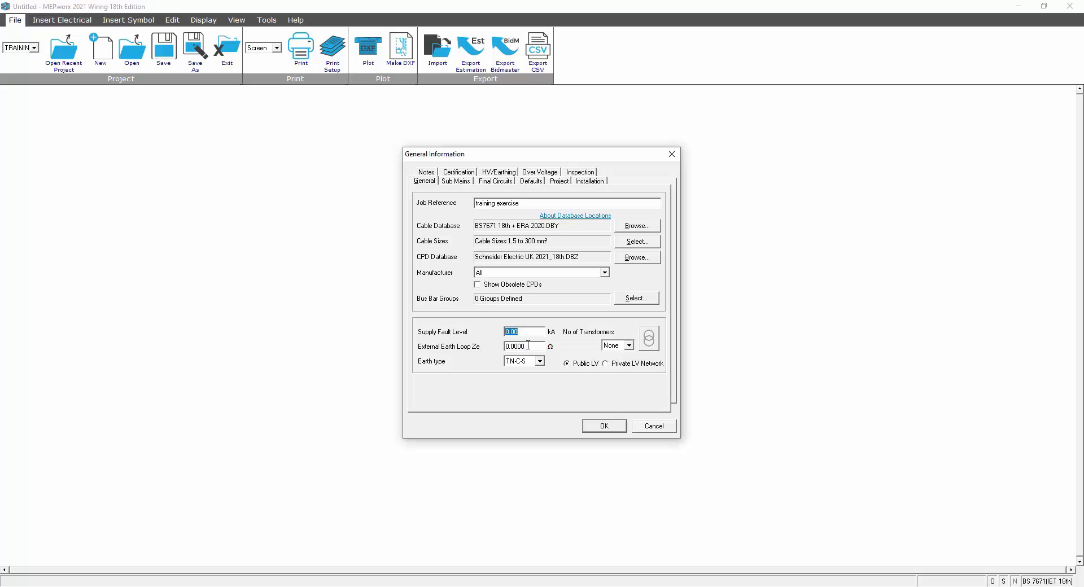
click(528, 345)
click(540, 362)
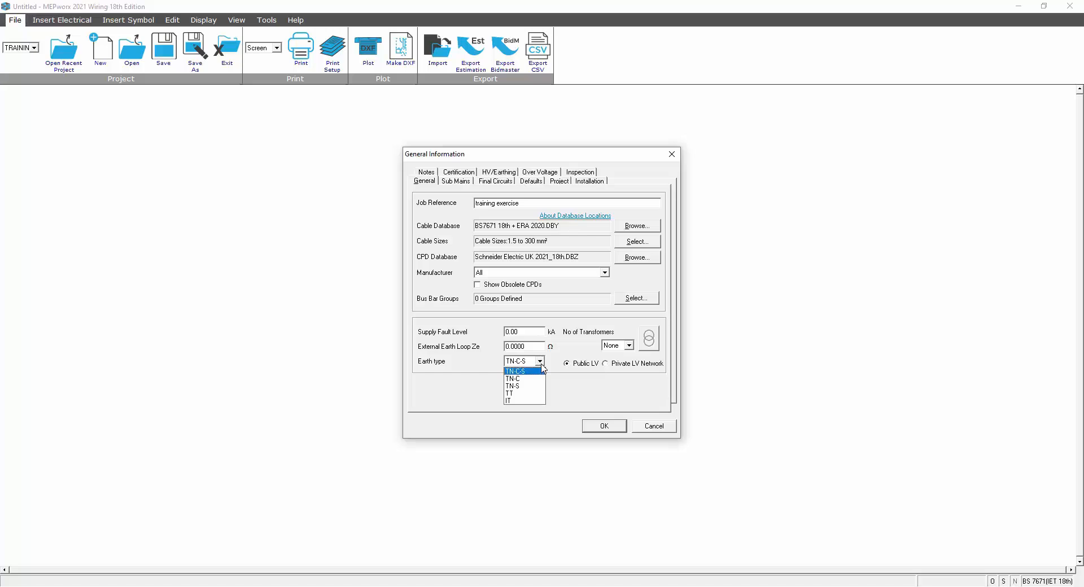
click(542, 367)
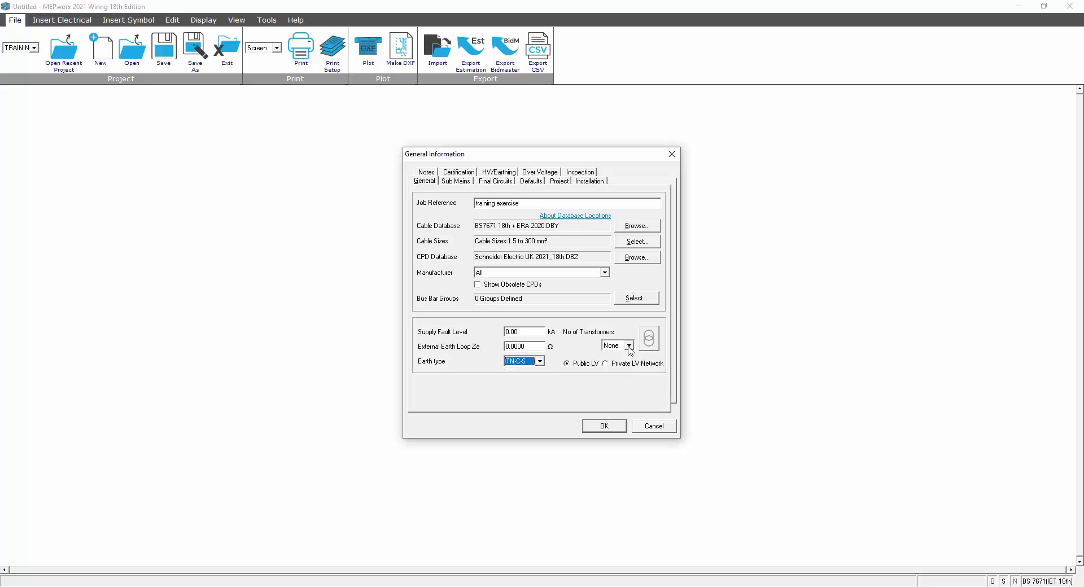
- Set the supply to Private LV Network and accept the update of the final and sub main circuit volt drops
click(605, 364)
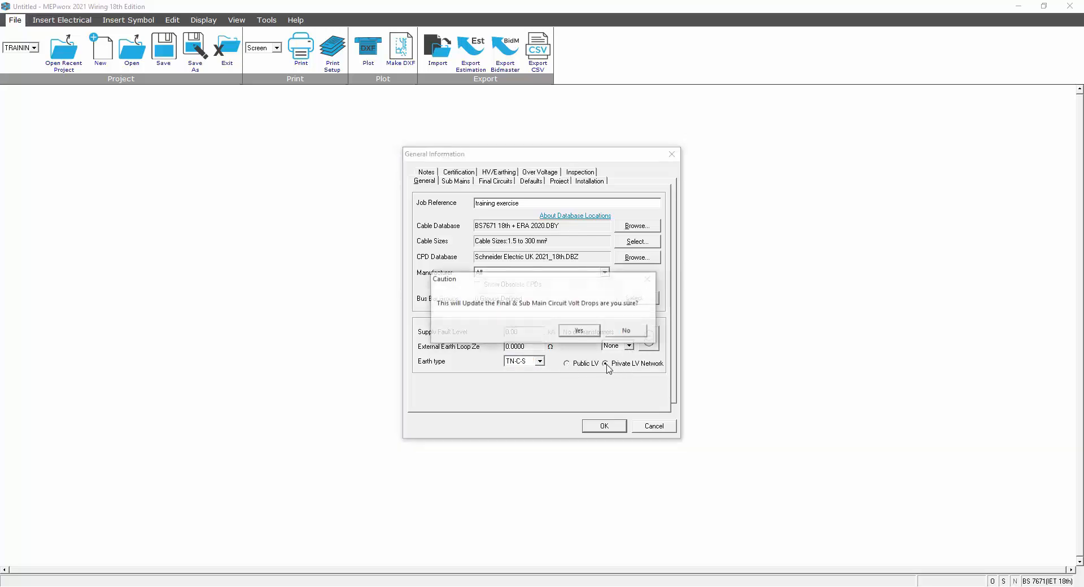
click(582, 331)
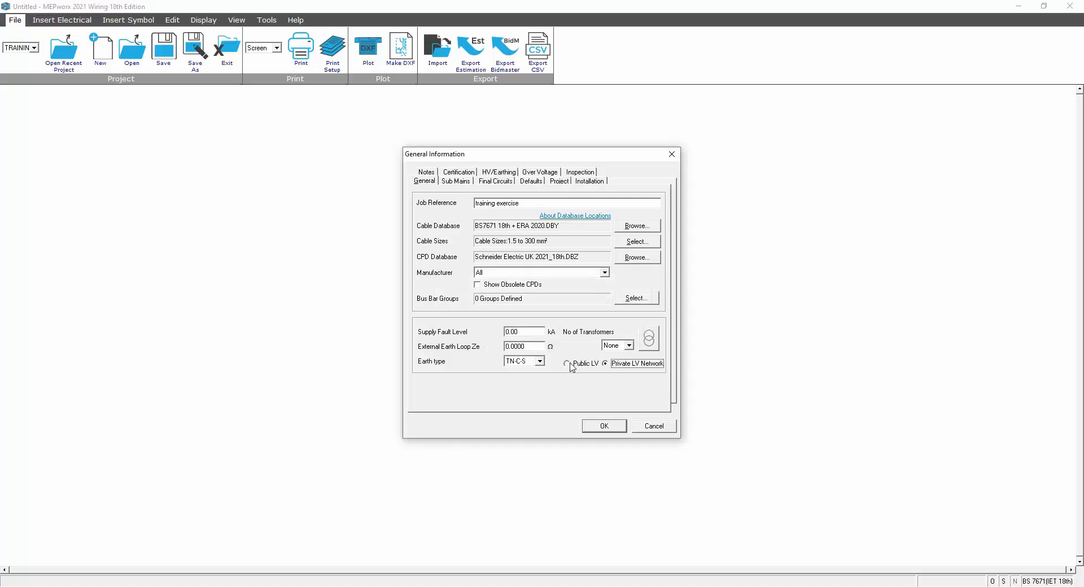
- Add one supply transformer with a size of 500 kVA and calculate its supply characteristics
click(629, 347)
click(621, 365)
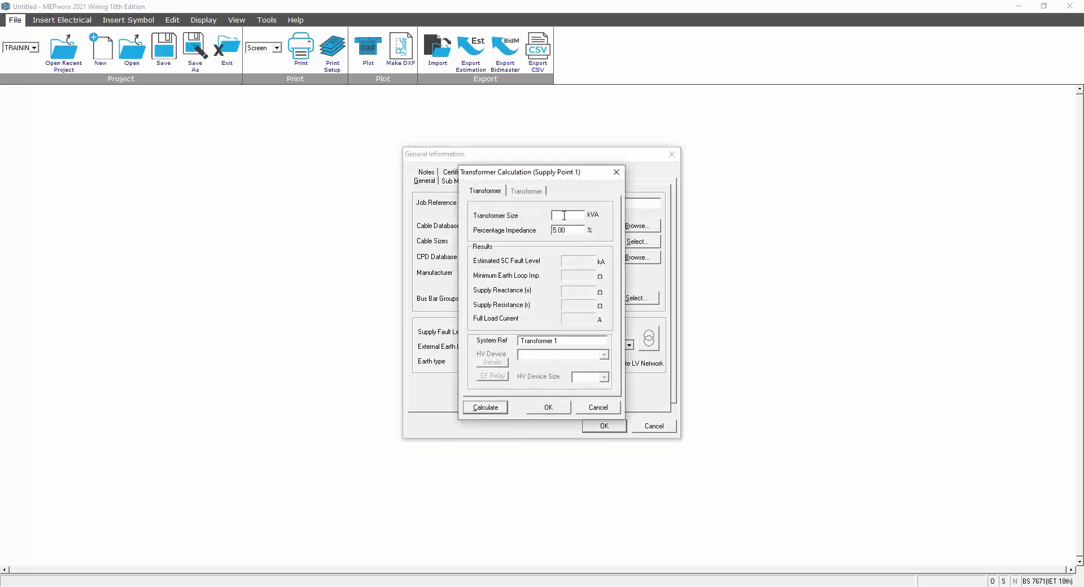
text(500)
click(490, 408)
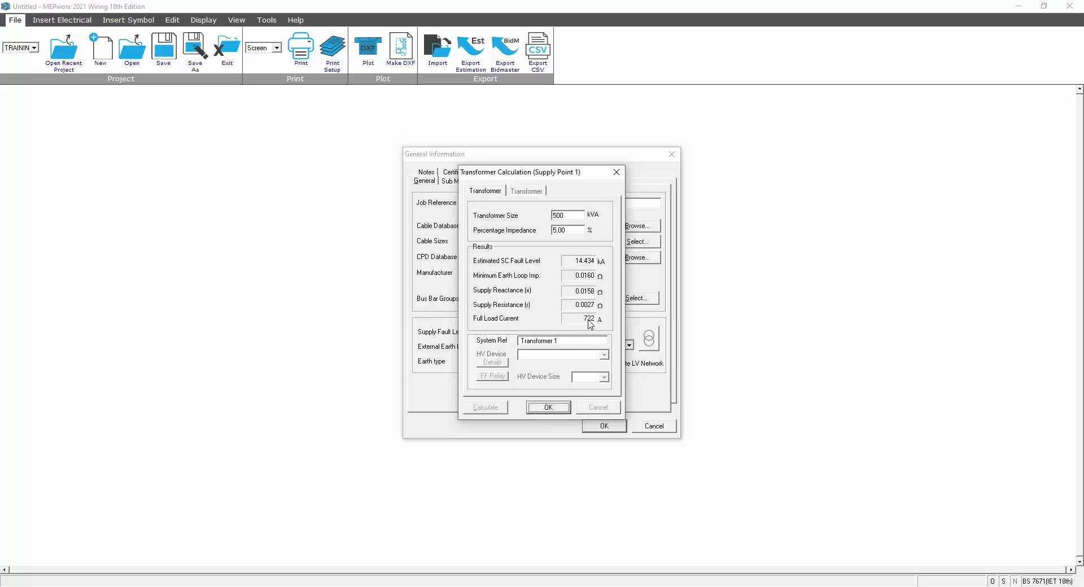
- Accept the transformer calculation and set the sub mains standard CPD type to BS88 Fuse 2A to 400A
click(549, 408)
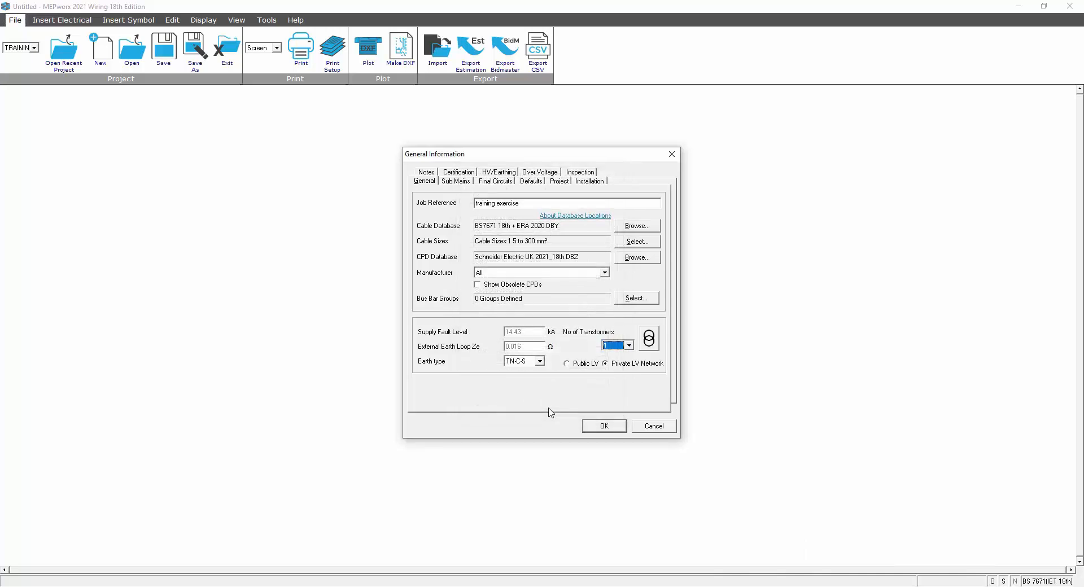
click(453, 184)
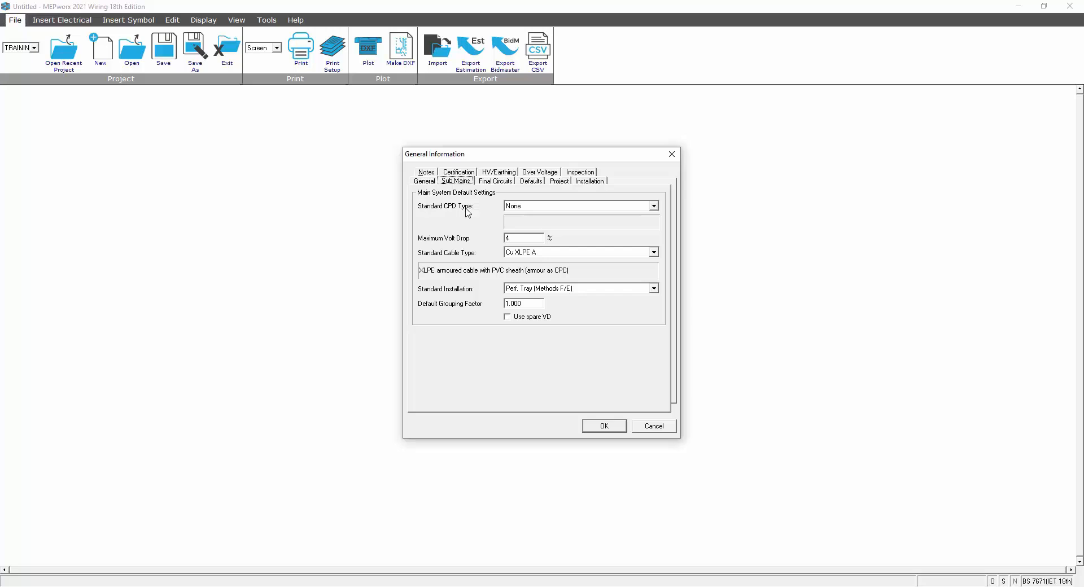
click(653, 206)
click(604, 224)
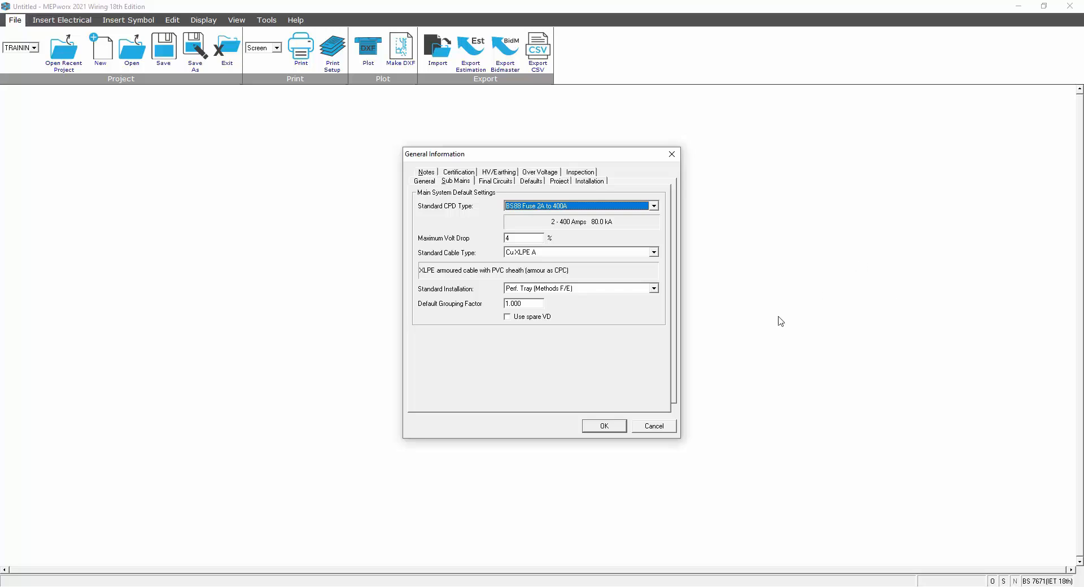
- Set the sub mains standard cable type to Cu XLSF A
click(526, 240)
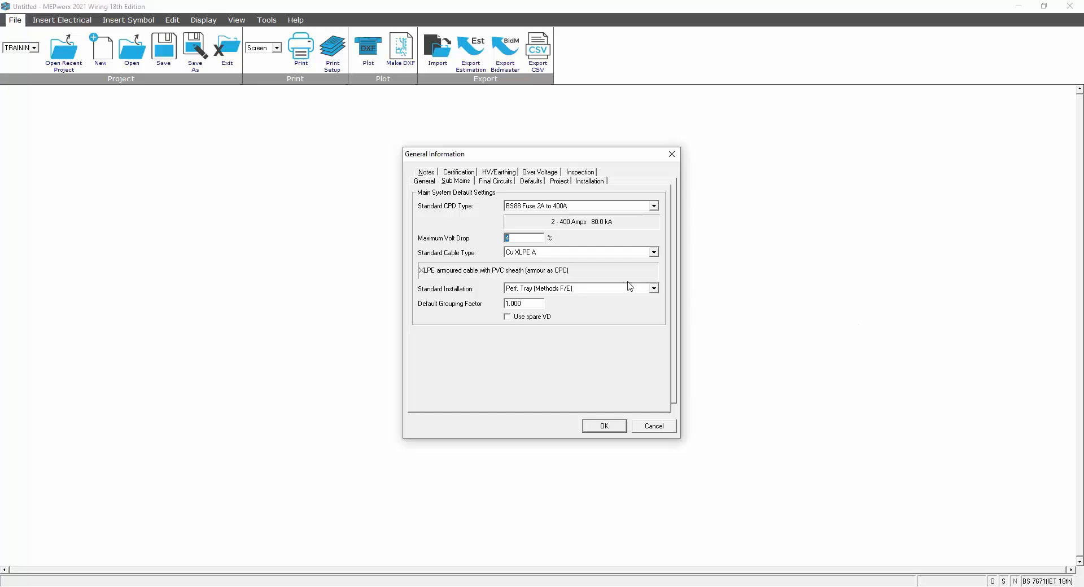
click(654, 253)
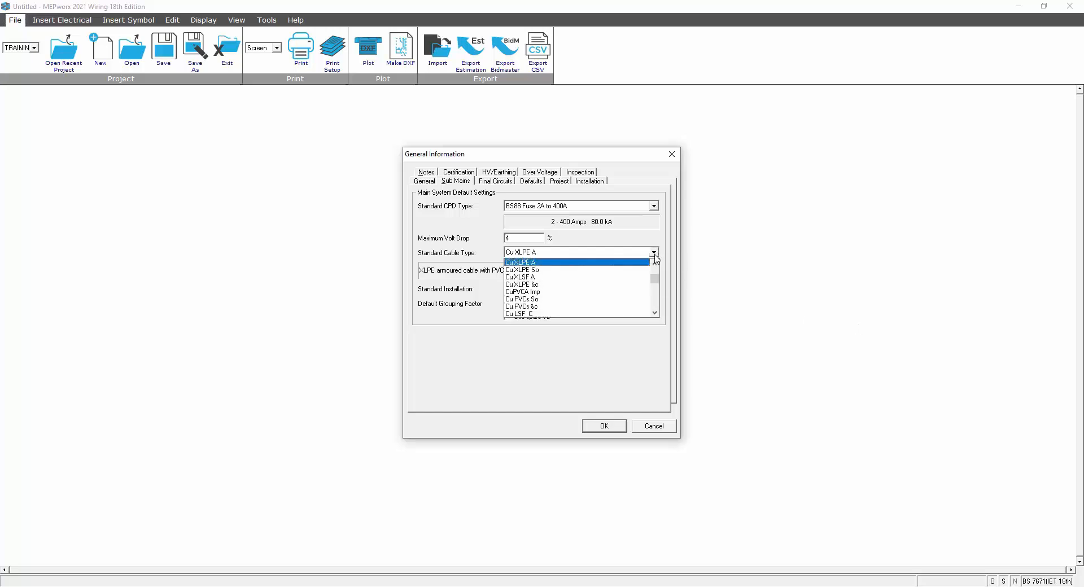
click(519, 278)
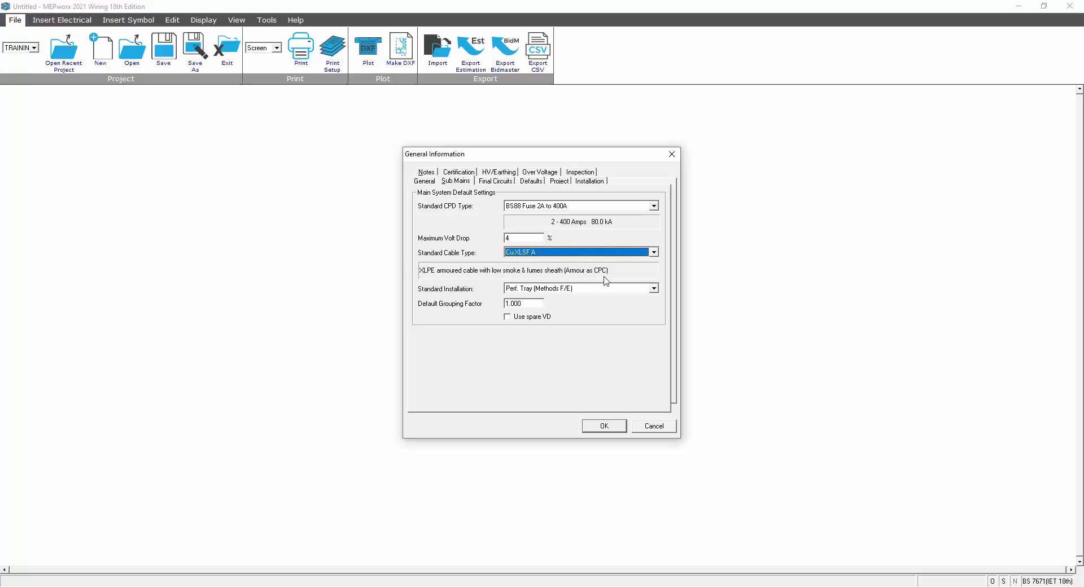
- Review the sub mains standard installation options and default grouping factor, keeping Perf. Tray (Methods F/E)
click(654, 288)
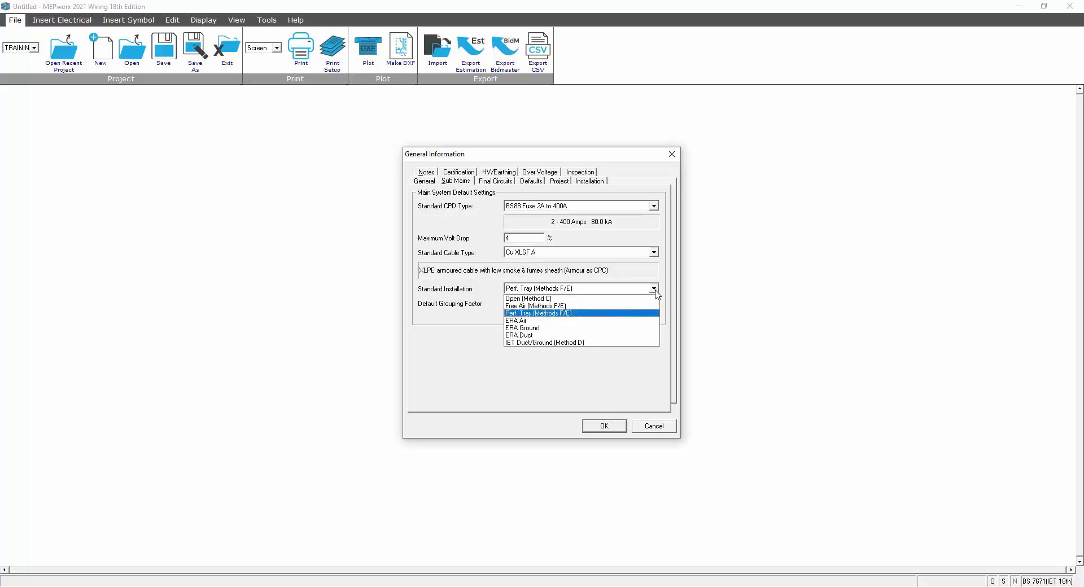
click(655, 291)
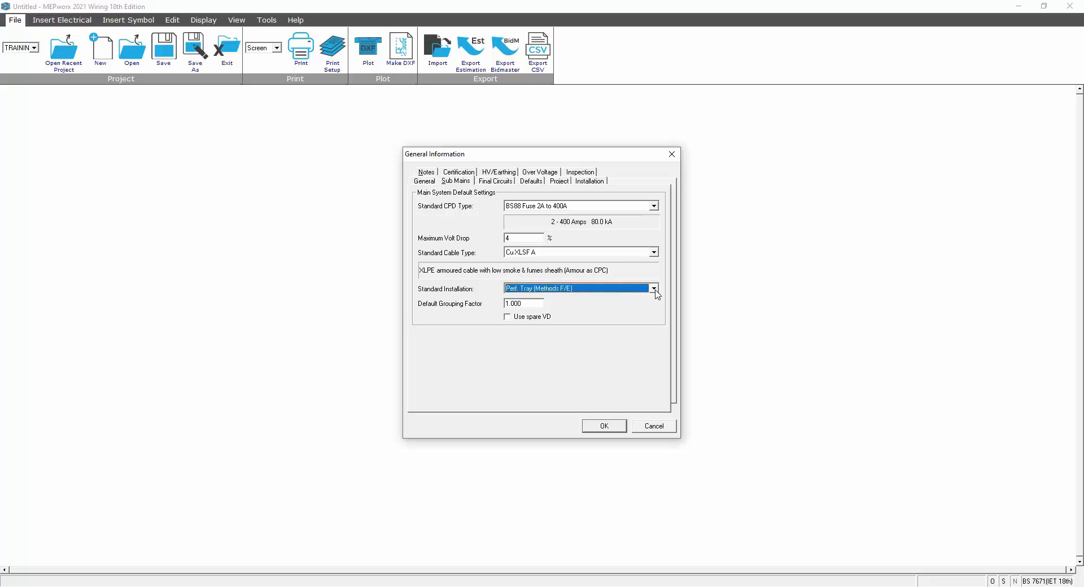
click(529, 304)
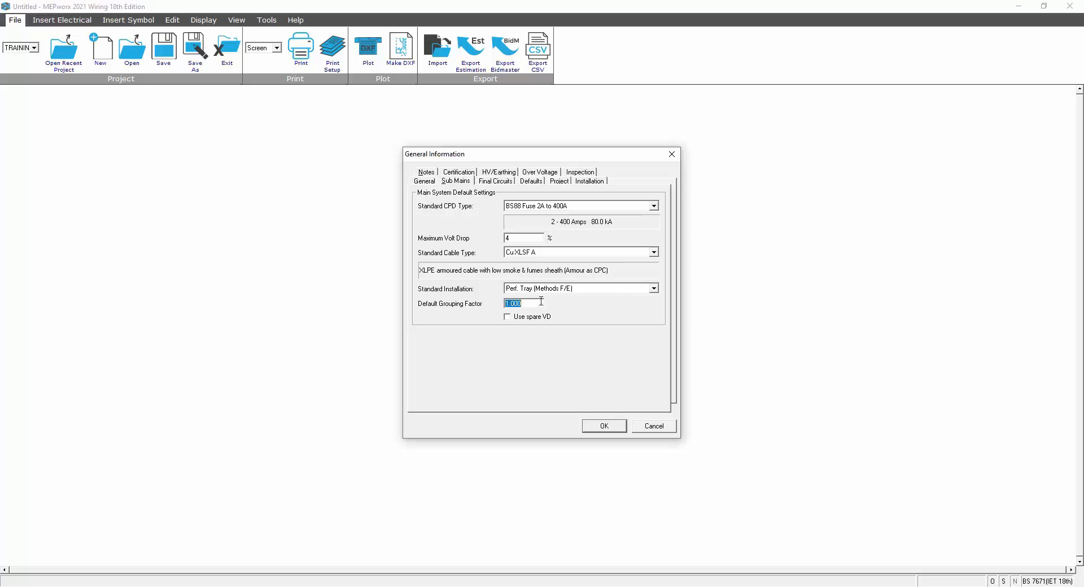
- Enable the use of spare volt drop for both sub mains and final circuits, accepting the overwrite for existing final boards
click(508, 318)
click(485, 182)
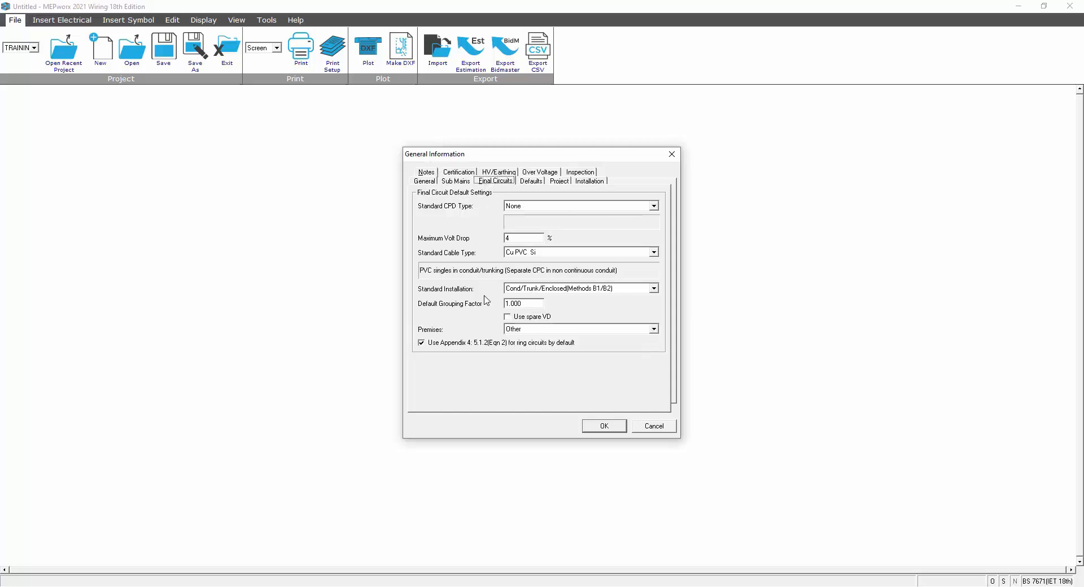
click(507, 320)
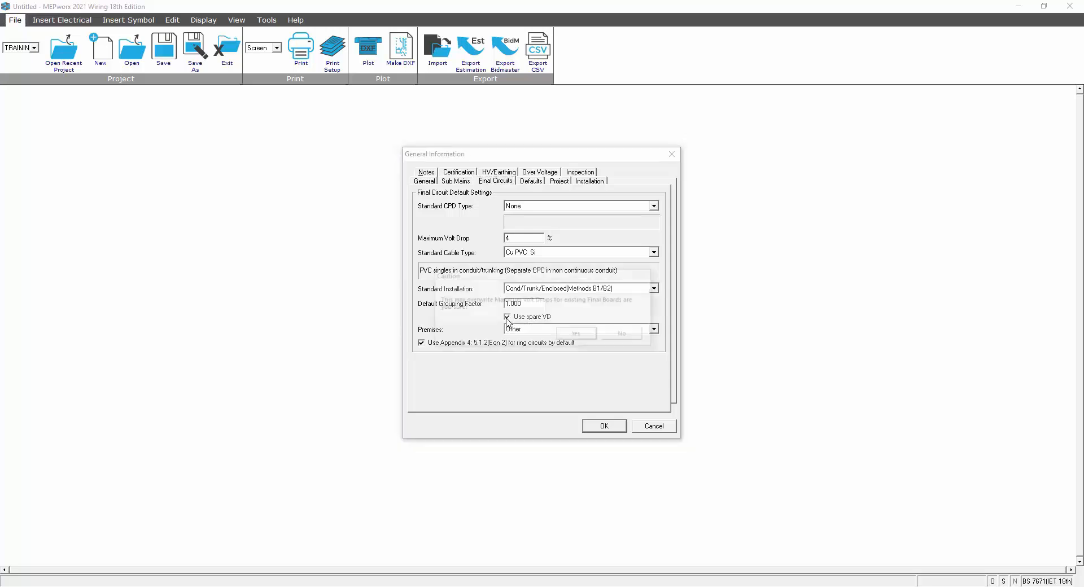
click(578, 336)
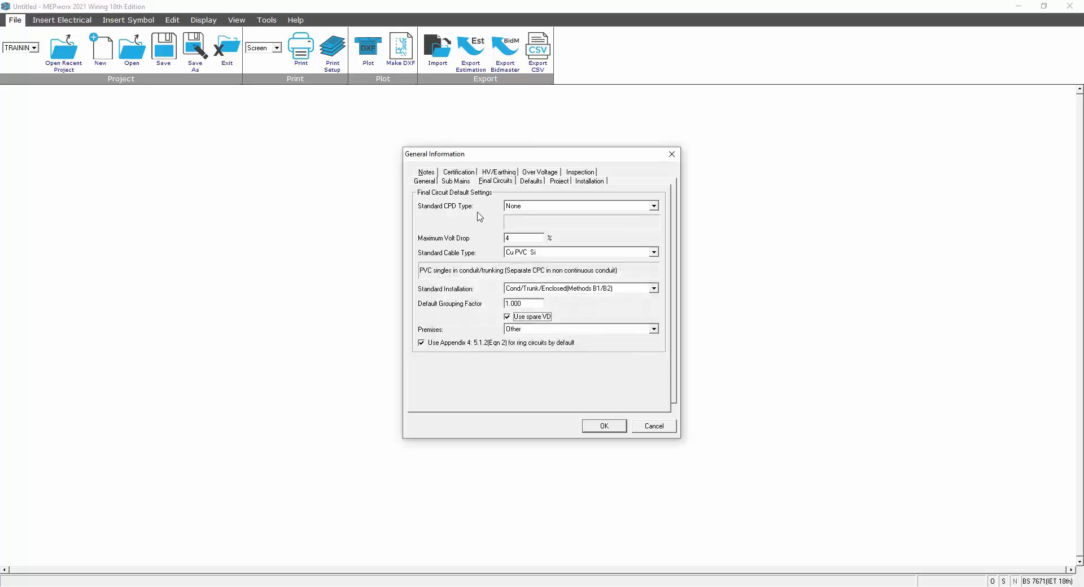
click(456, 181)
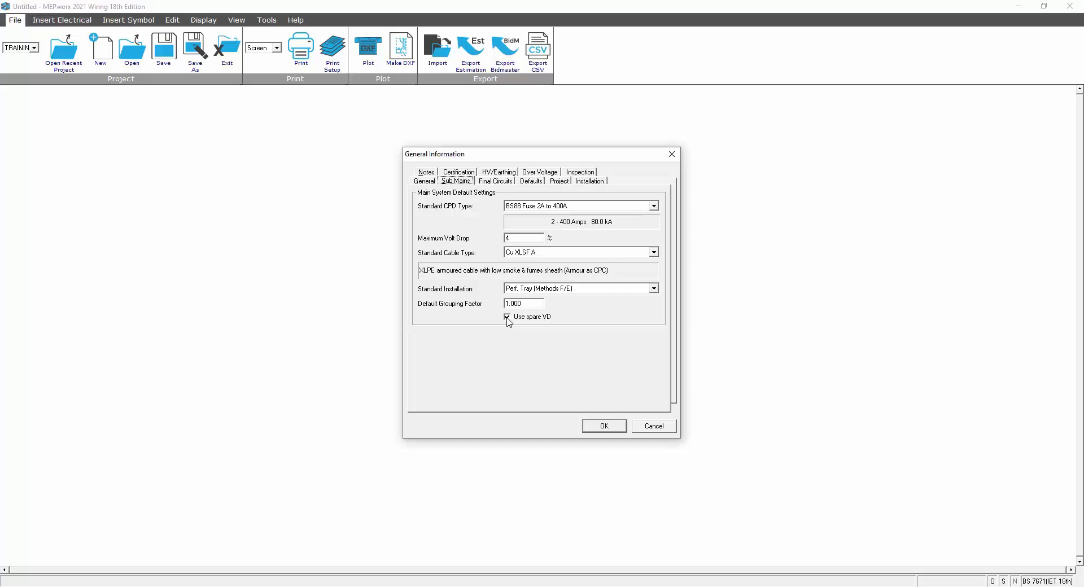
click(501, 183)
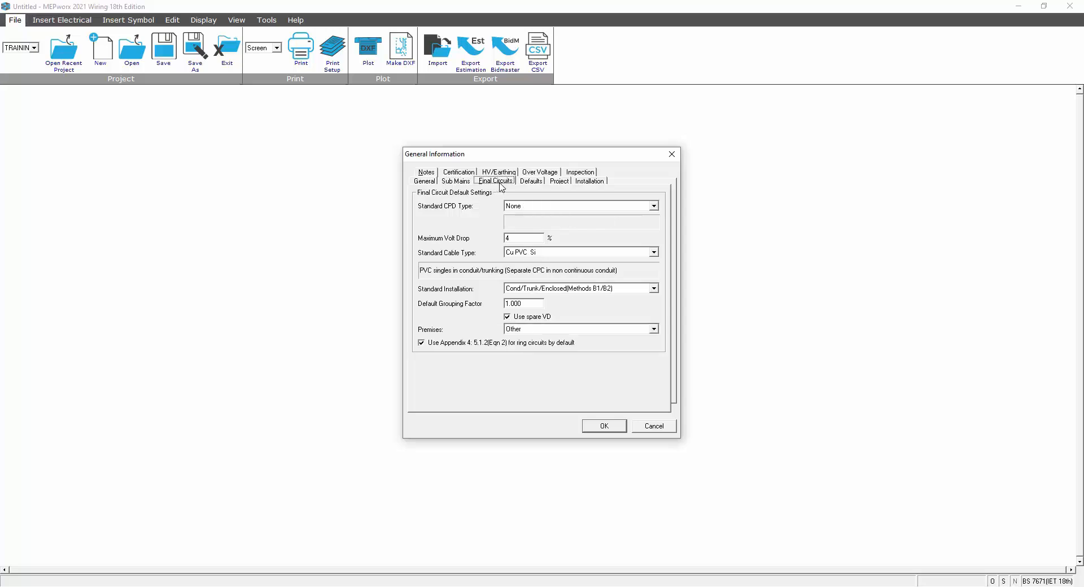
- Set the final circuits standard CPD type to iC60H type B trip
click(654, 207)
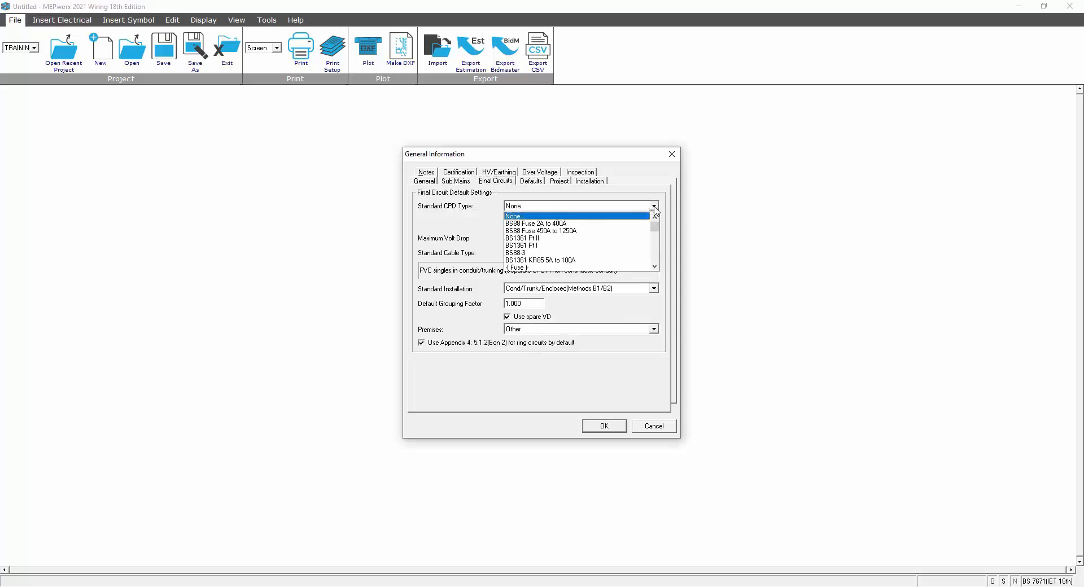
click(655, 266)
click(655, 267)
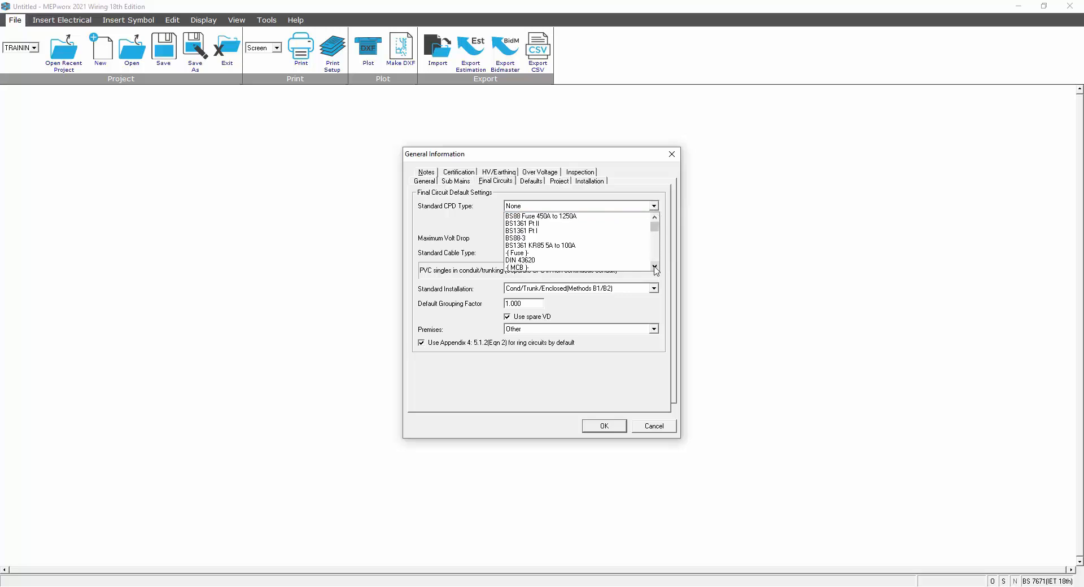
click(655, 266)
click(655, 267)
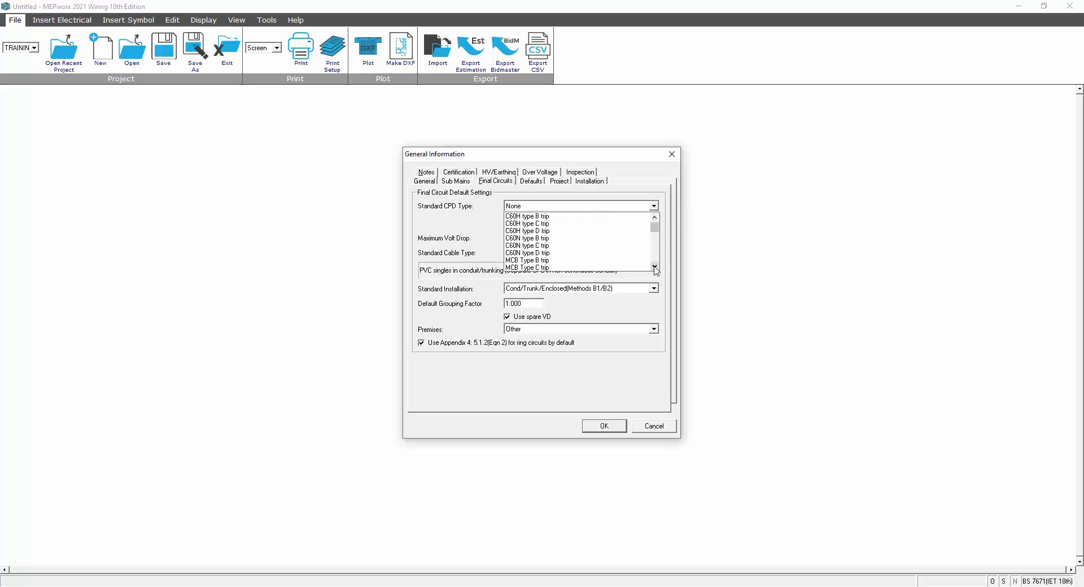
click(655, 266)
click(655, 267)
click(655, 266)
click(655, 267)
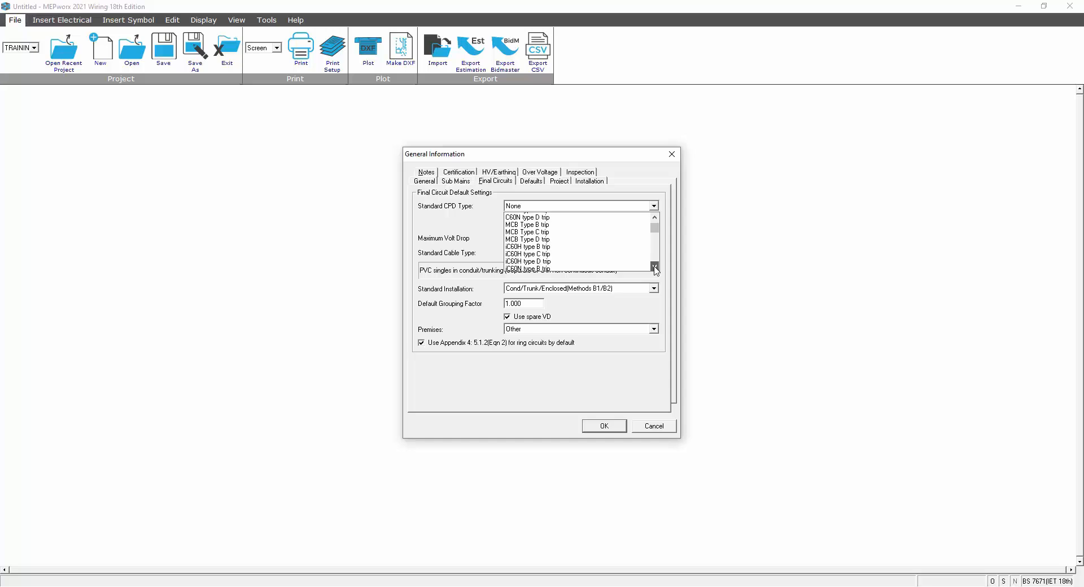
click(655, 266)
click(541, 246)
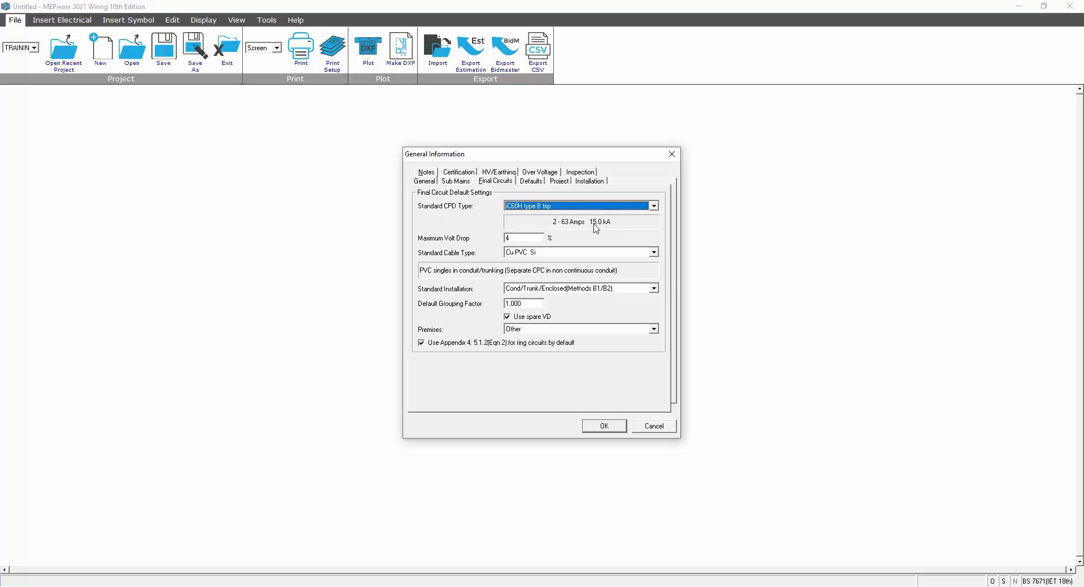
- Review the final circuits maximum volt drop, standard cable type and standard installation options without changing them
key(Tab)
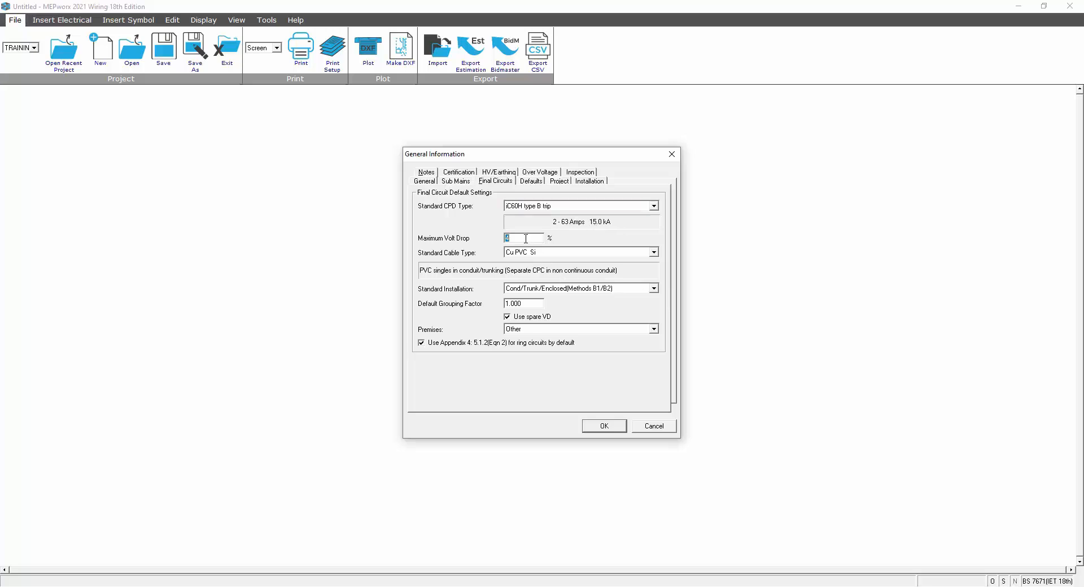
click(654, 252)
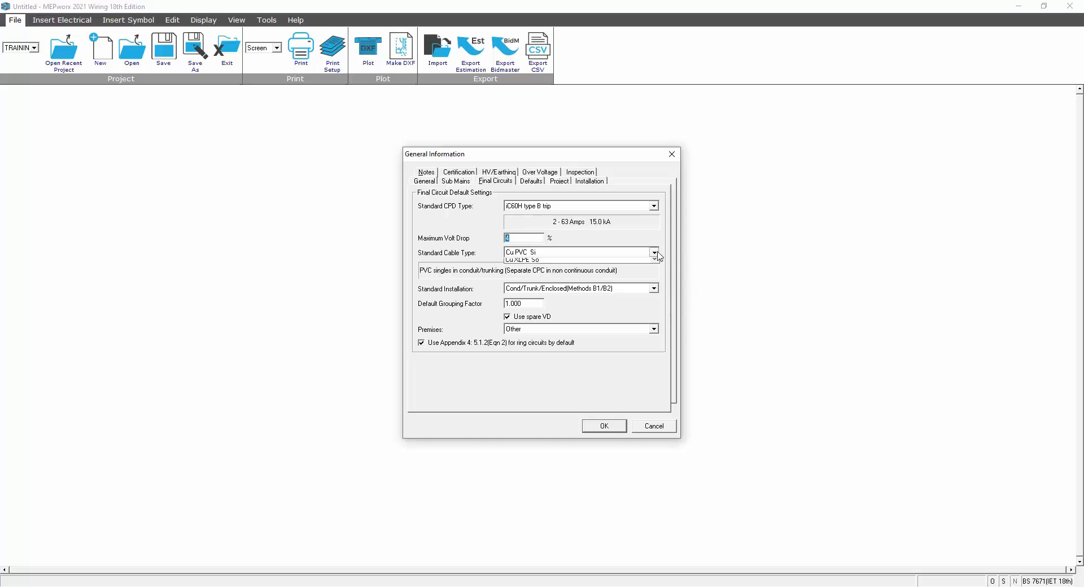
click(654, 252)
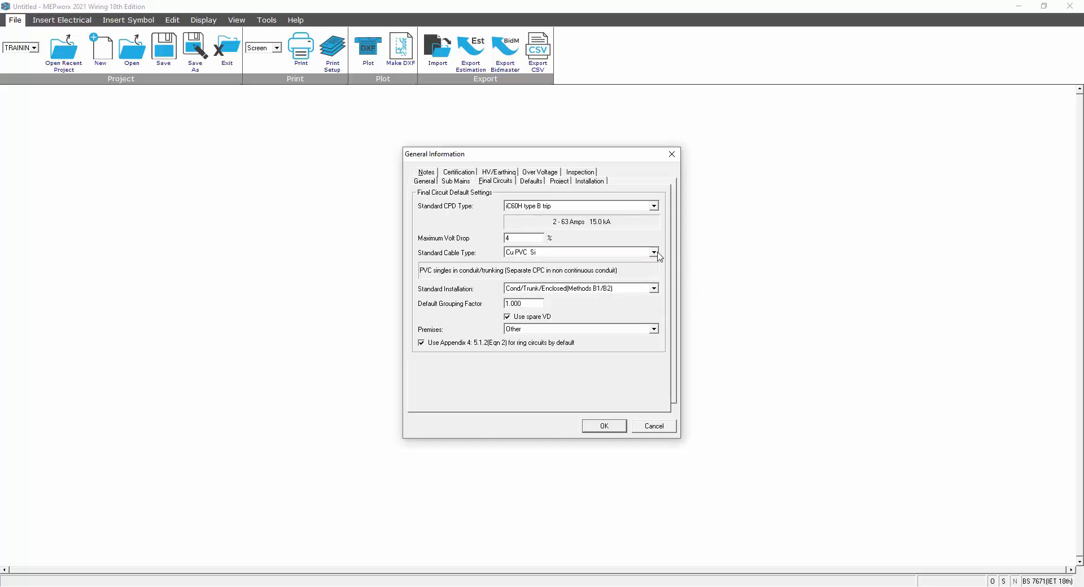
click(654, 289)
click(654, 290)
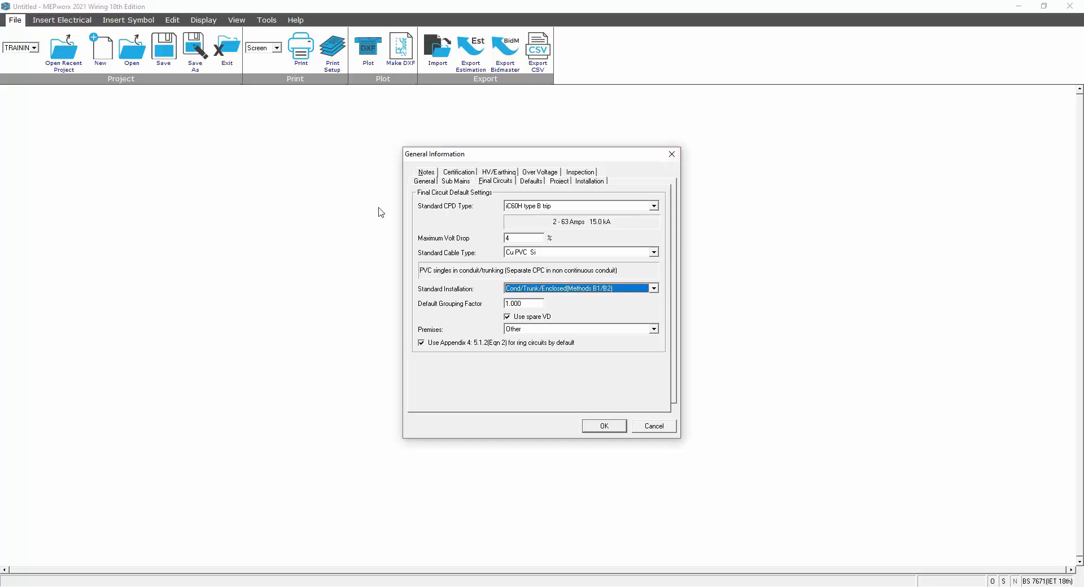
- Review the default system voltages, power factor, temperature, discrimination fault distance, core types and neutral cable option, keeping the core type on Auto
click(533, 182)
key(Tab)
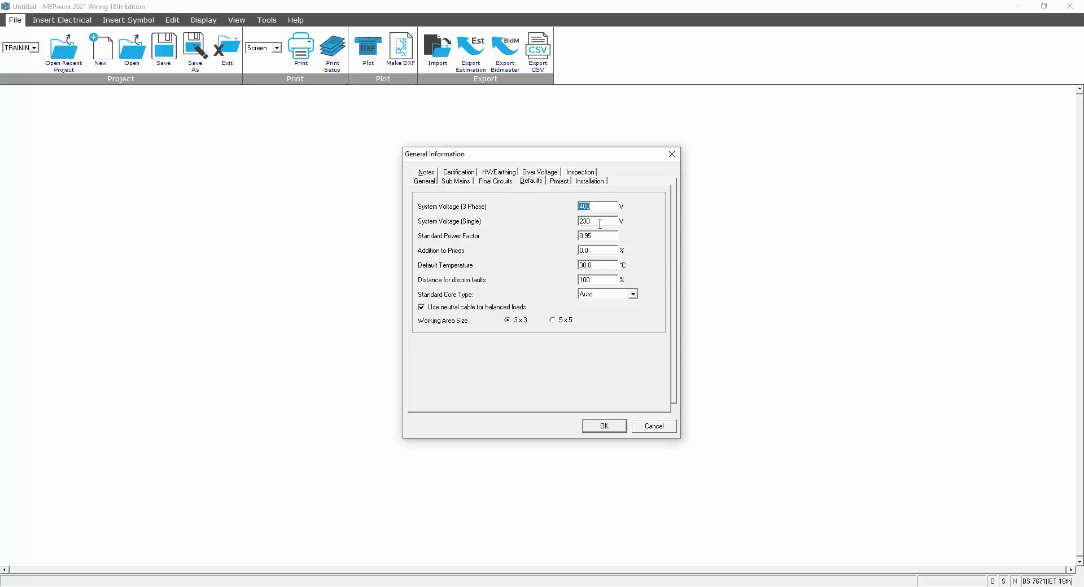
key(Tab)
key(Tab)
double_click(596, 265)
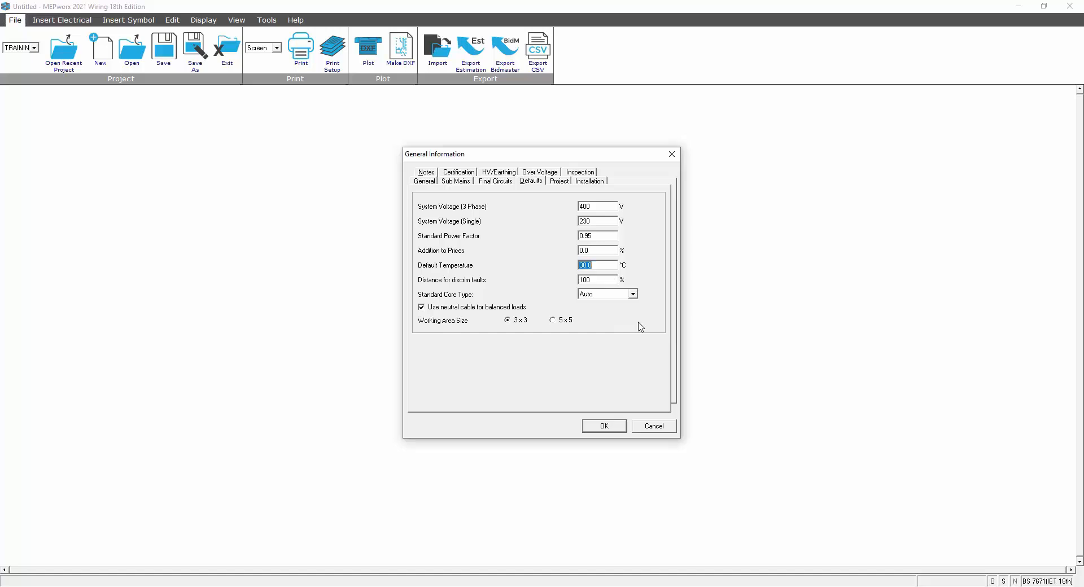
click(592, 282)
double_click(580, 280)
click(633, 294)
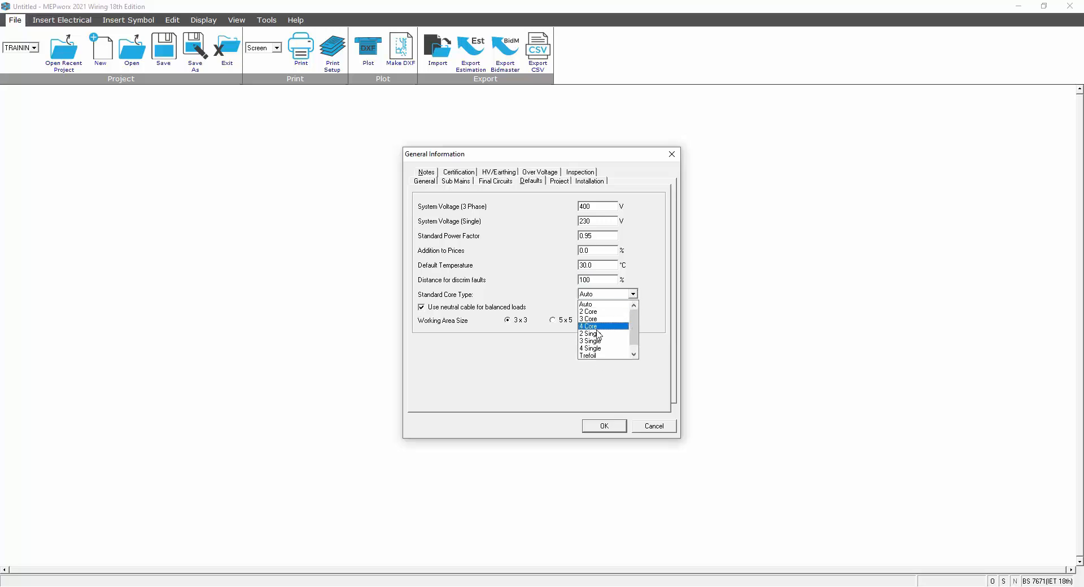
click(589, 304)
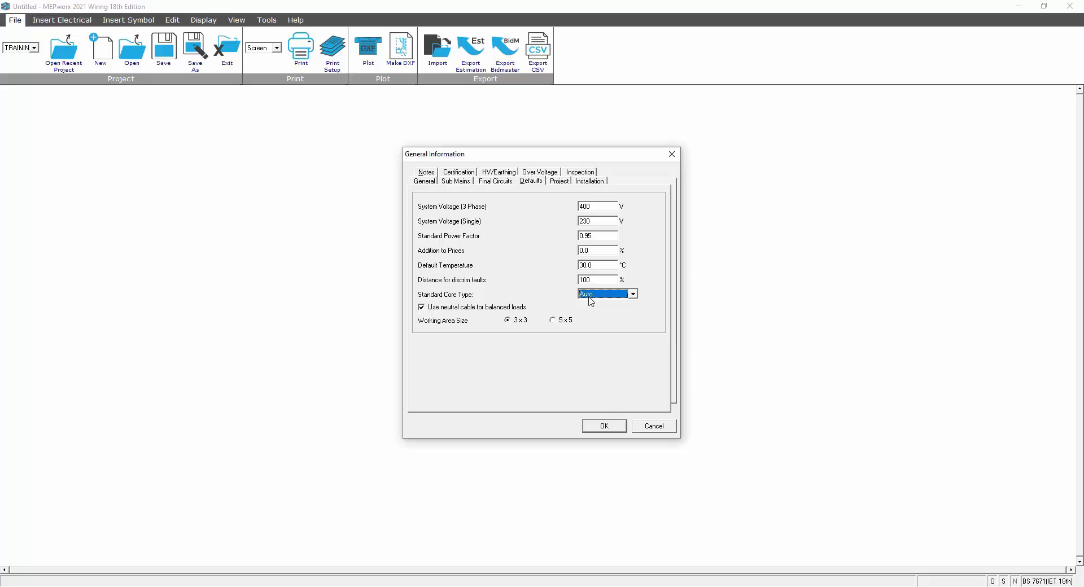
click(427, 314)
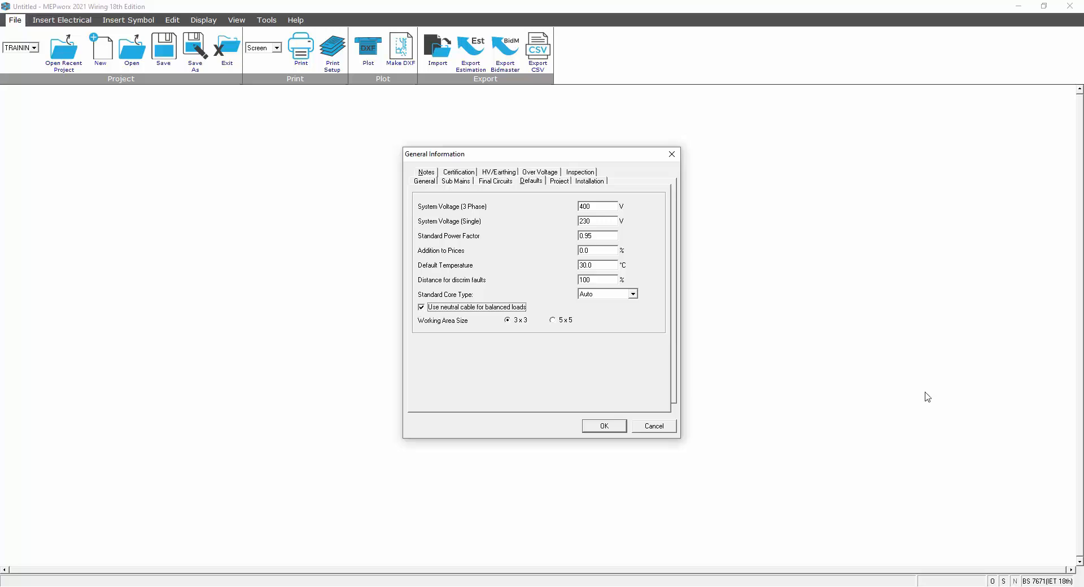
- Accept the general information settings and show the whole working area
click(603, 427)
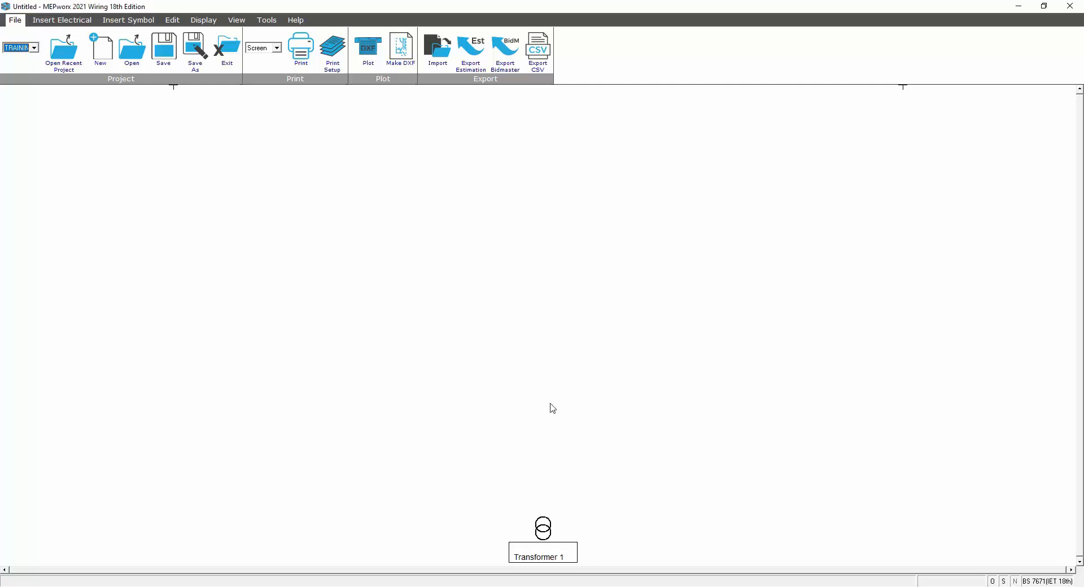
click(237, 20)
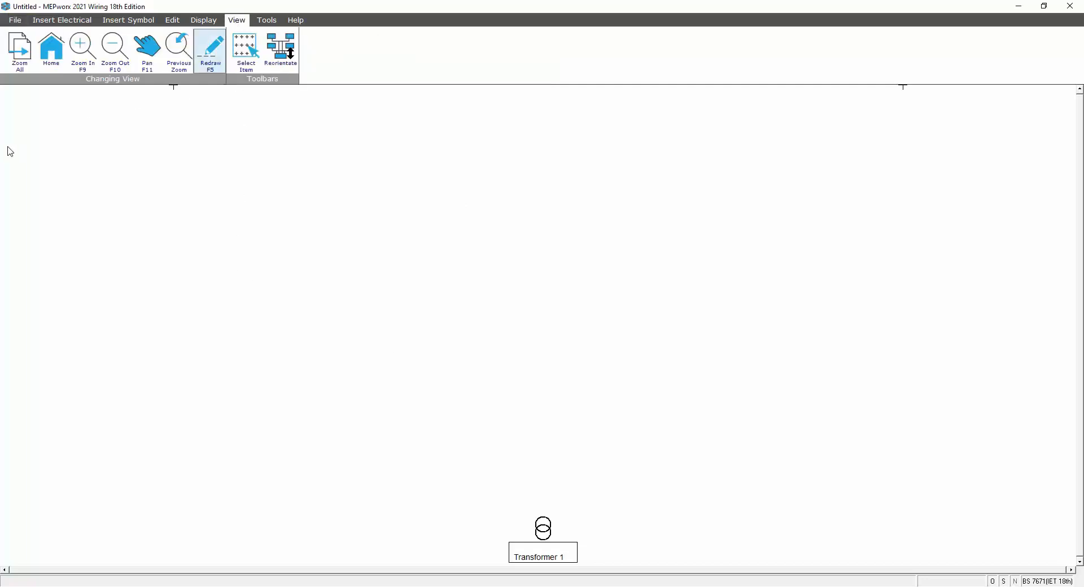
click(20, 49)
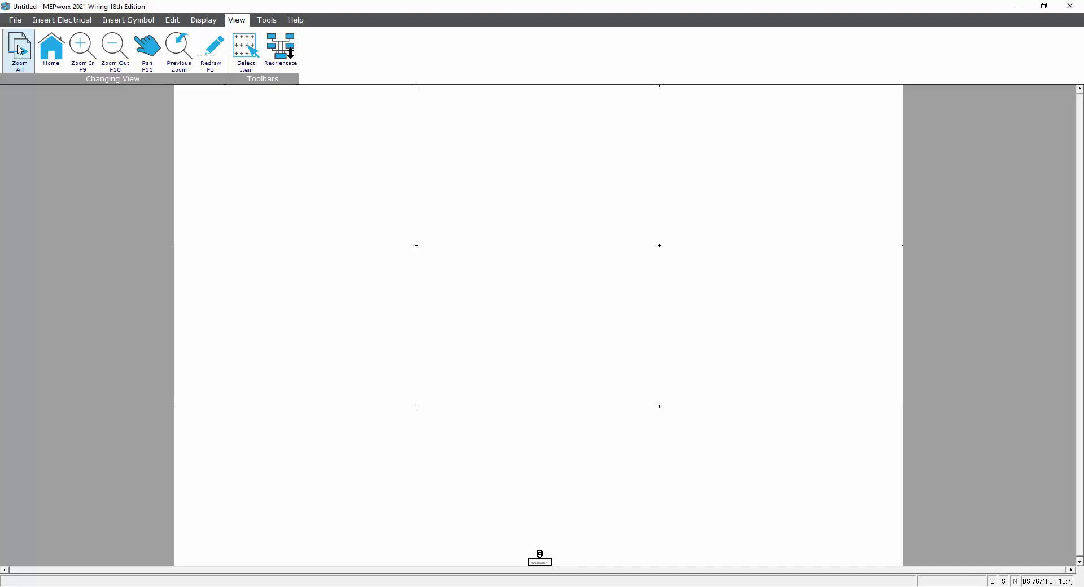
- Reopen the project's general information and set the default working area size to 5 x 5
click(175, 21)
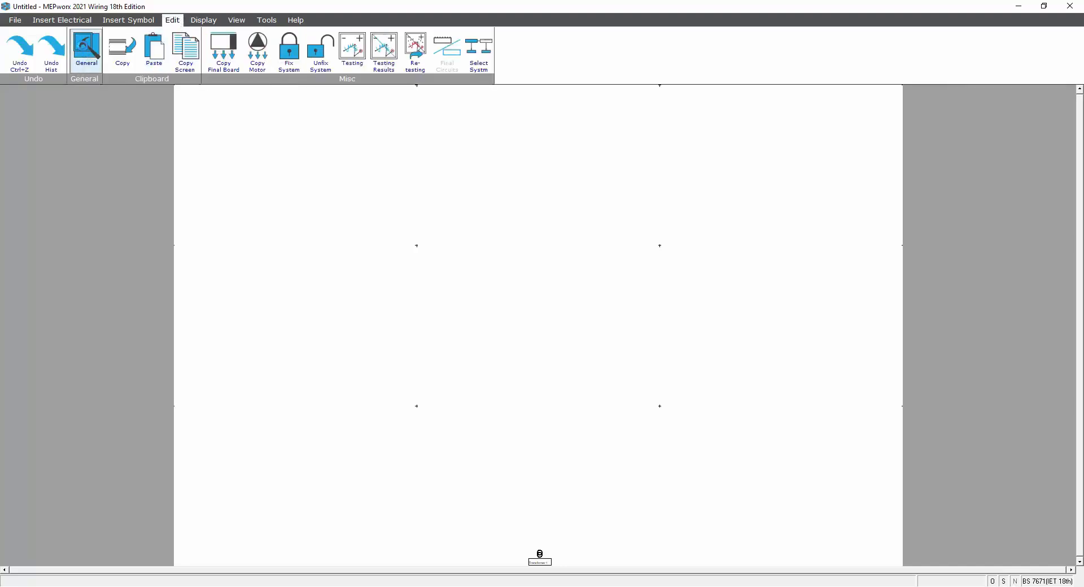
click(98, 67)
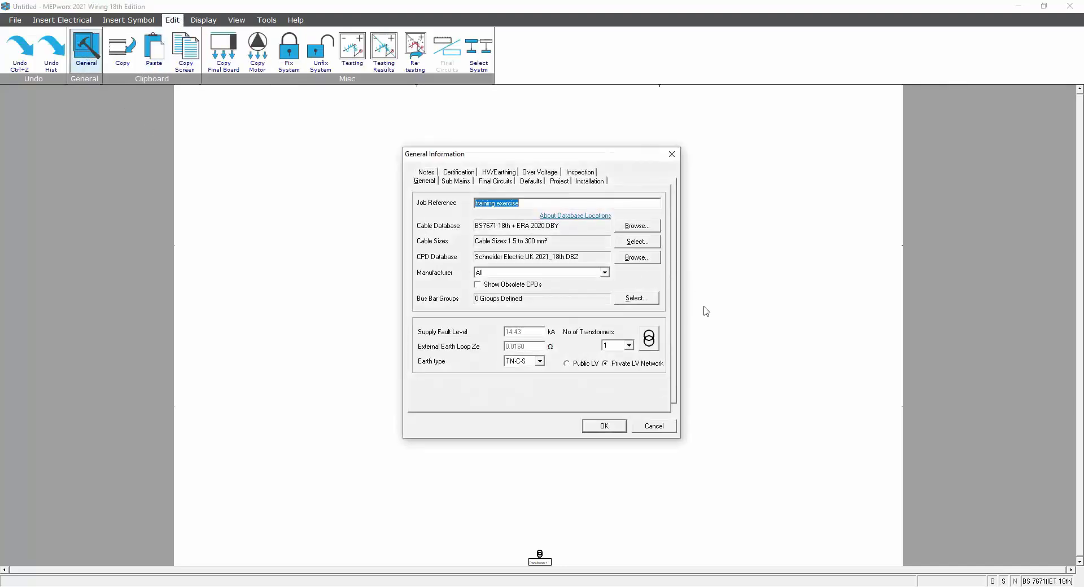
click(529, 181)
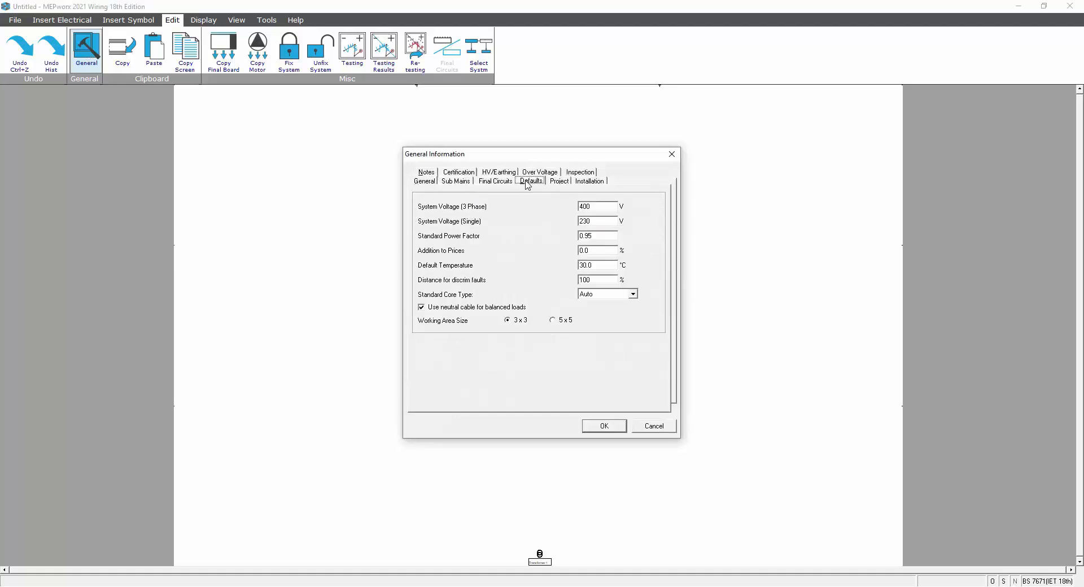
click(562, 322)
click(604, 426)
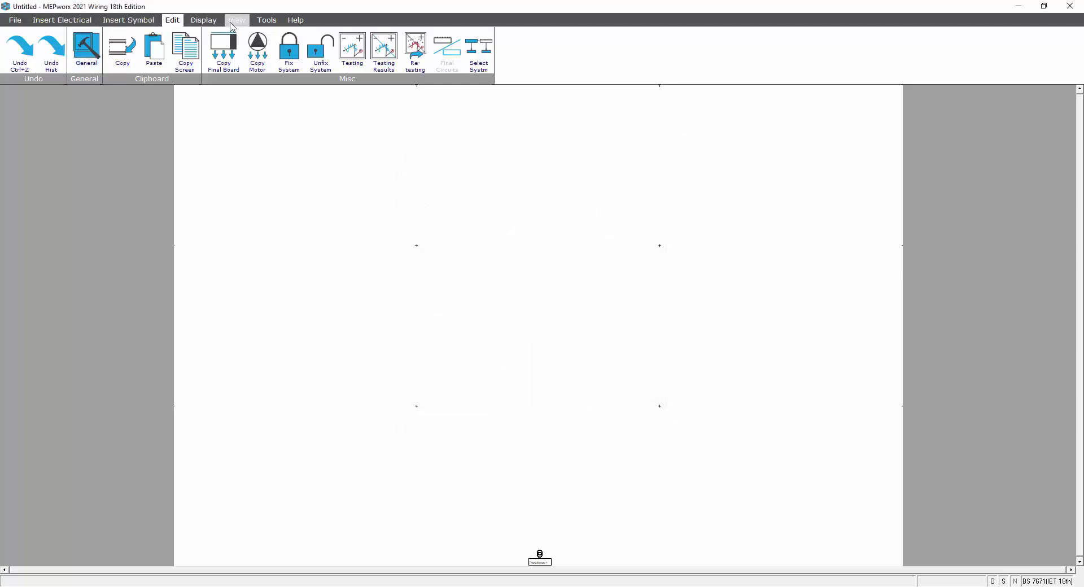
- View the full extent of the enlarged working area and return to the home view at the transformer
click(236, 22)
click(19, 52)
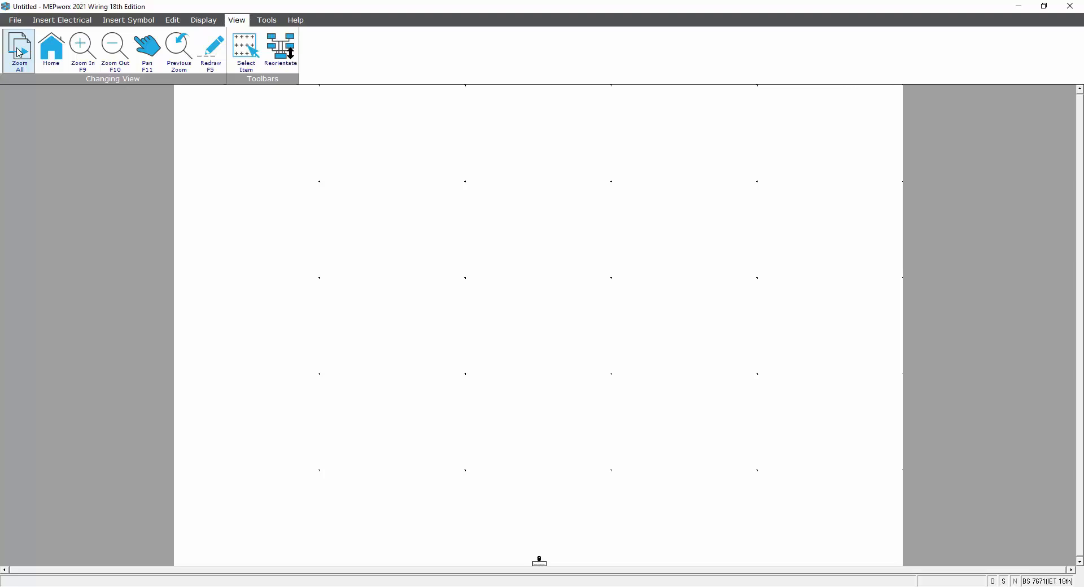
click(55, 50)
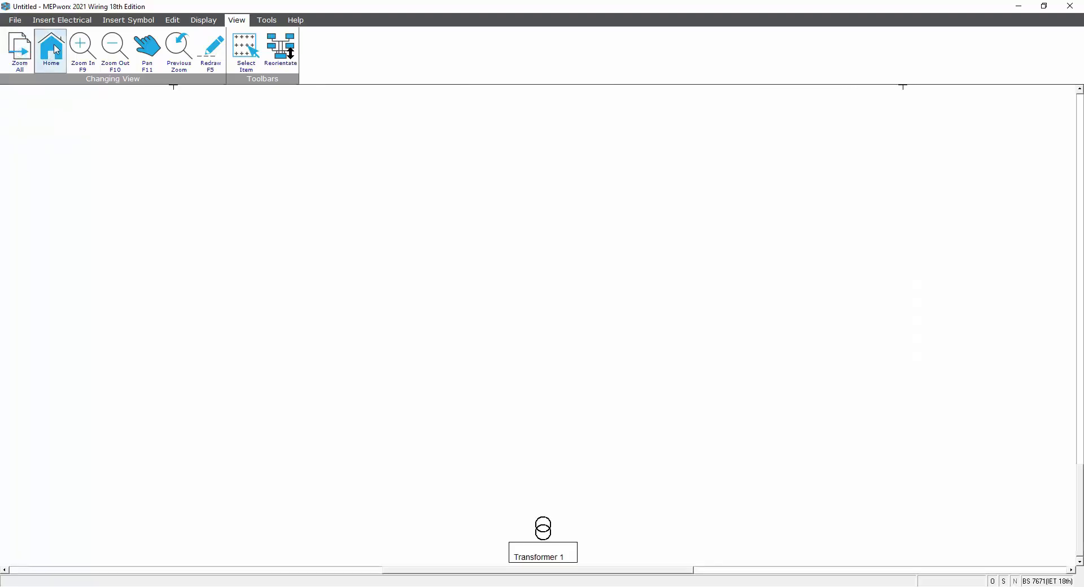